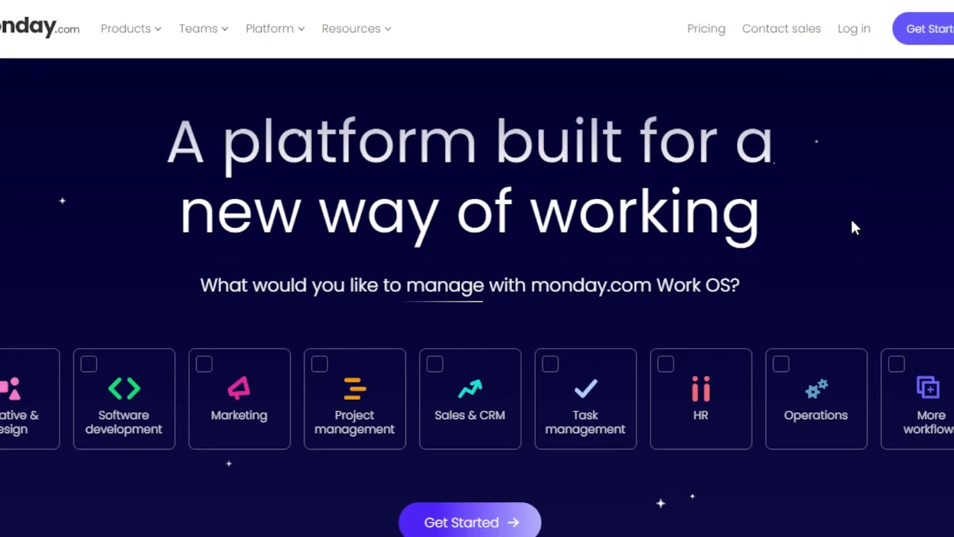
Step: Look over the monday.com homepage with its workflow categories and product previews, and start the sign-up
scroll(477, 298, down, 10)
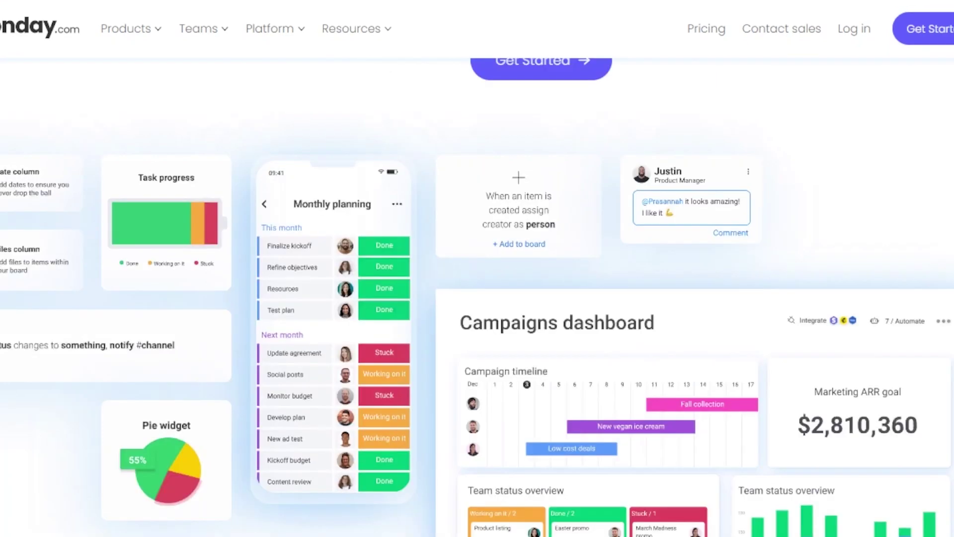
scroll(477, 298, down, 10)
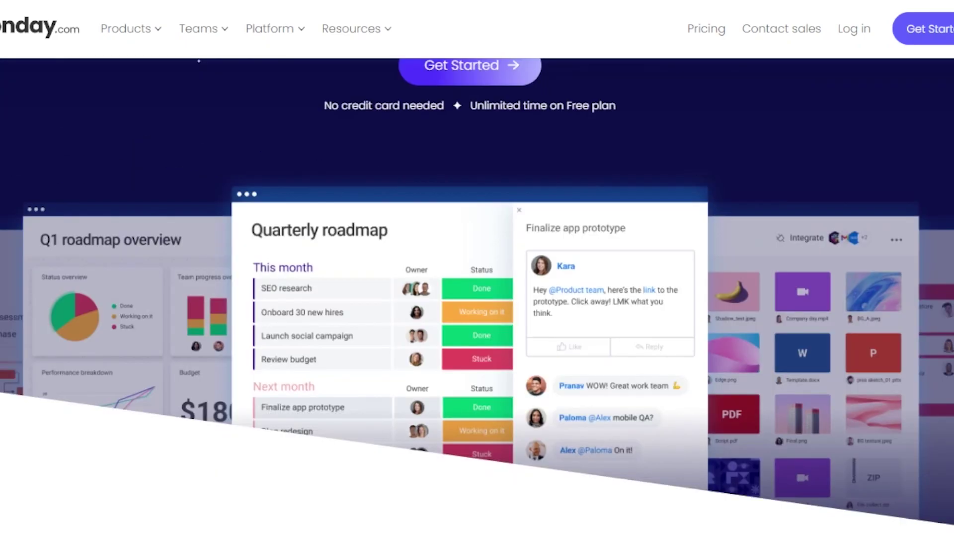
scroll(477, 298, up, 6)
scroll(477, 299, up, 2)
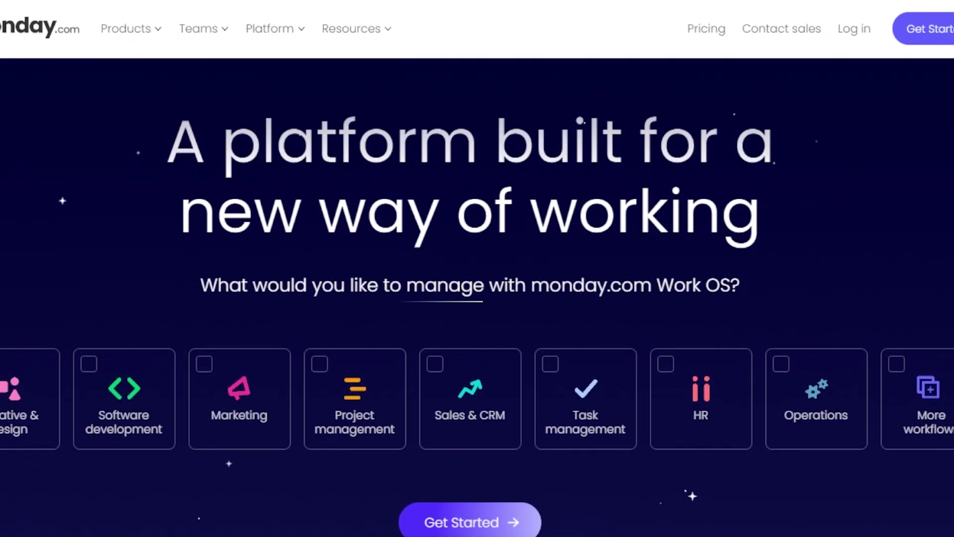
scroll(477, 298, down, 5)
scroll(477, 298, down, 3)
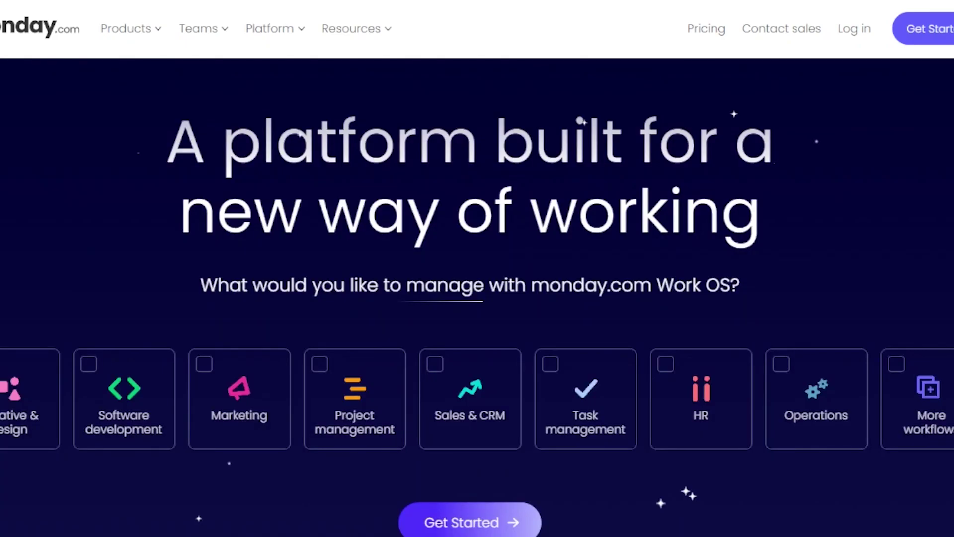
scroll(477, 298, down, 10)
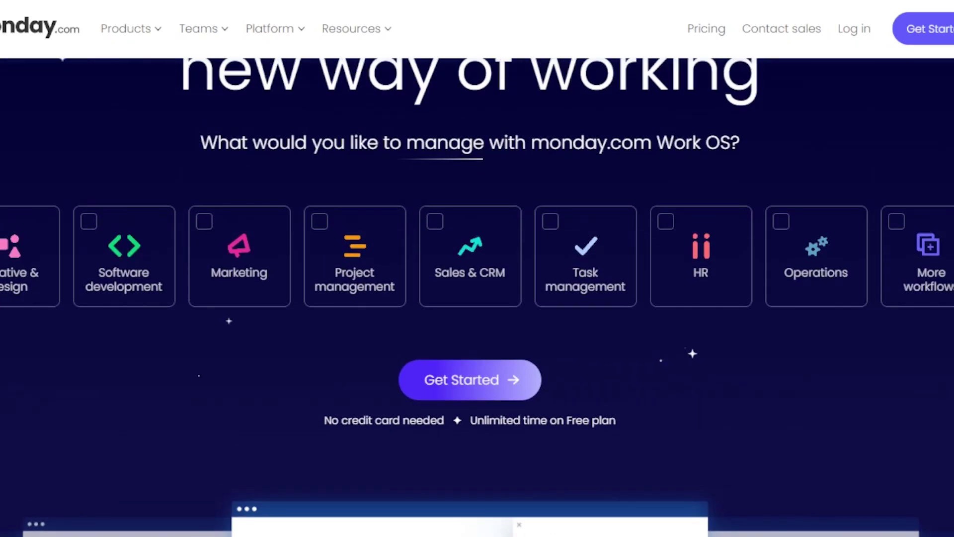
scroll(477, 299, up, 3)
scroll(477, 298, down, 5)
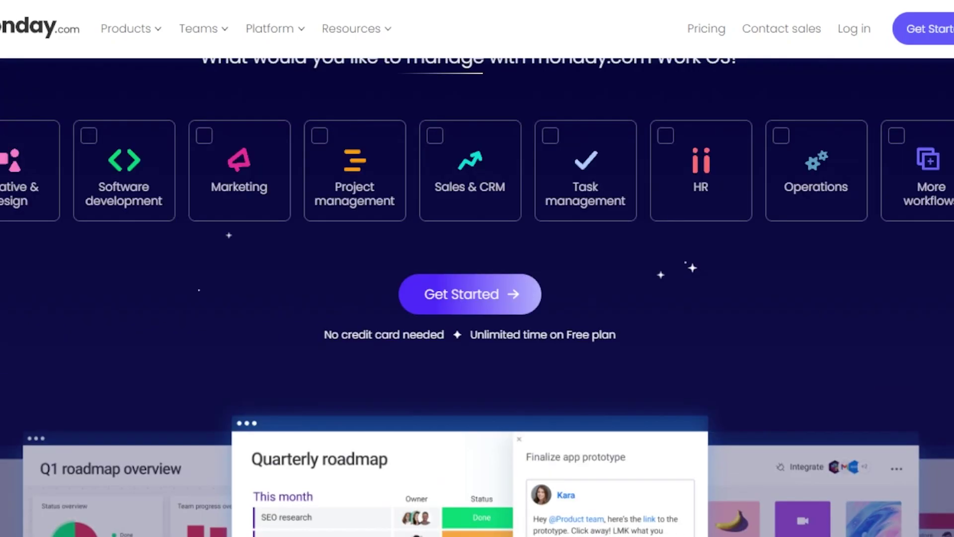
scroll(477, 297, up, 4)
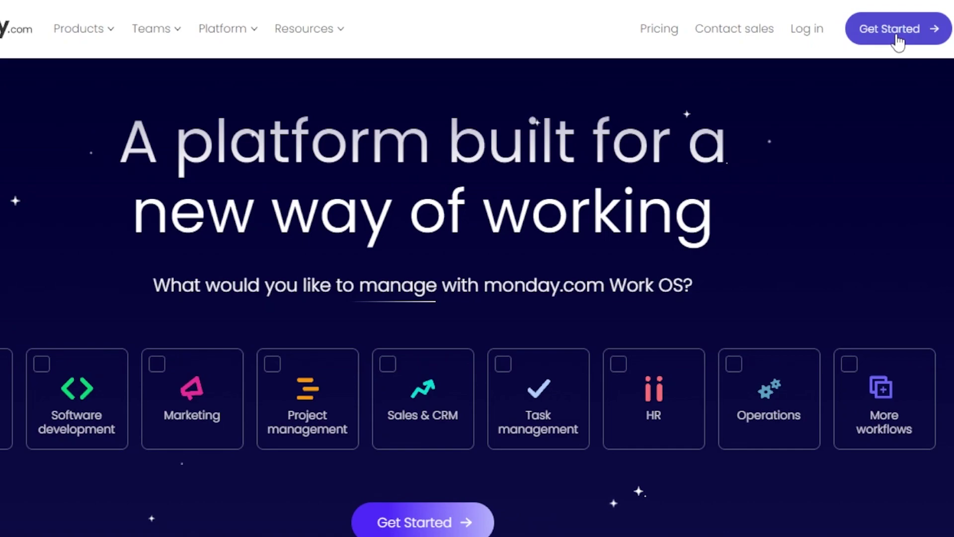
click(898, 40)
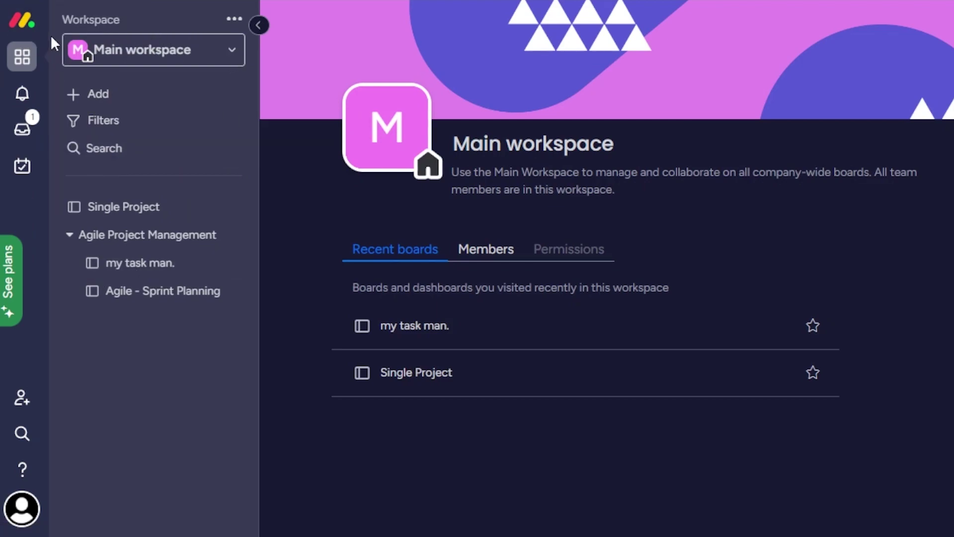
Step: Review the list of available workspaces while staying in the Main workspace
click(121, 48)
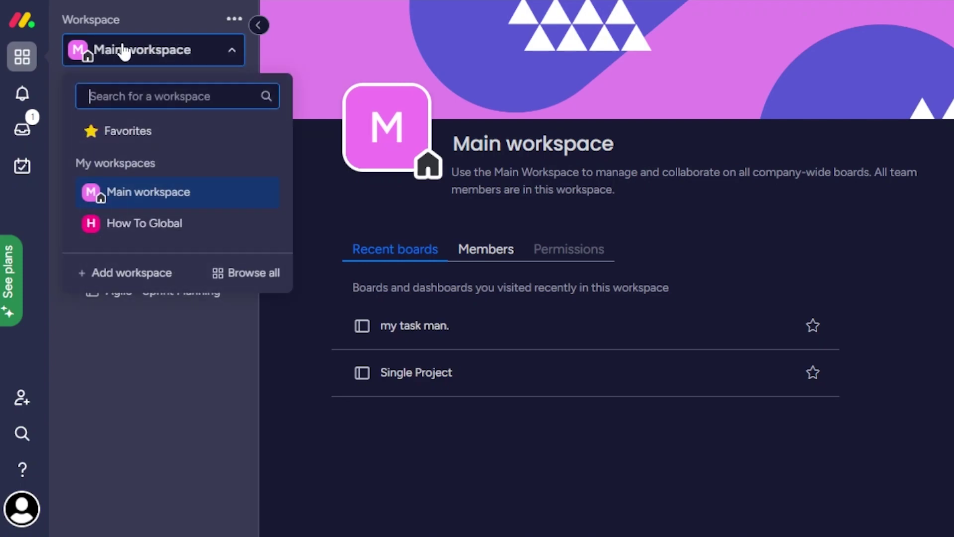
click(275, 320)
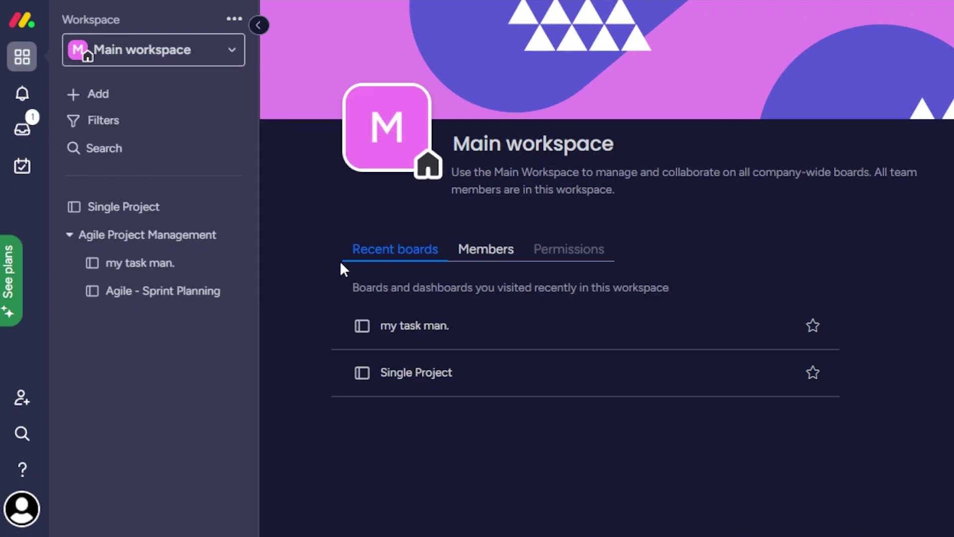
click(196, 64)
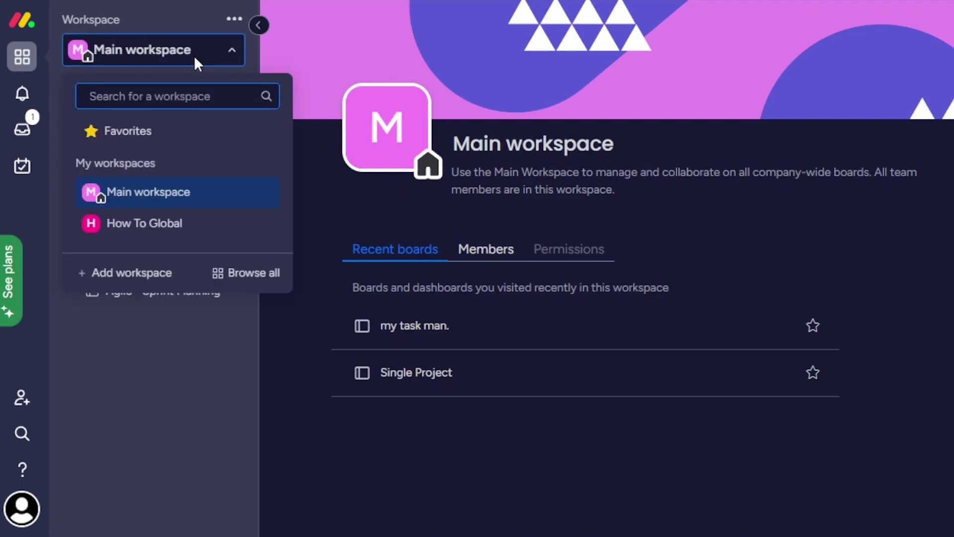
click(285, 339)
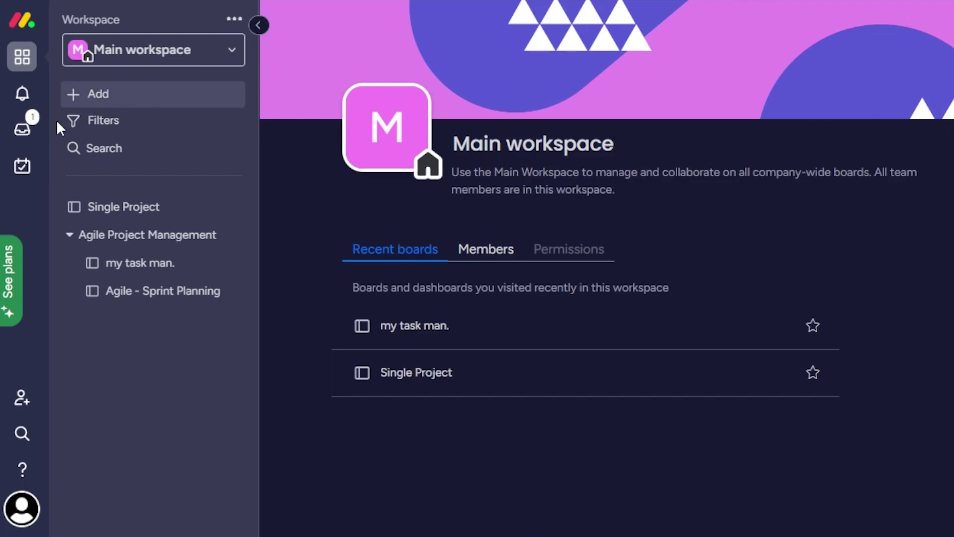
Step: Open the template center from the Main workspace and browse its template categories
click(119, 103)
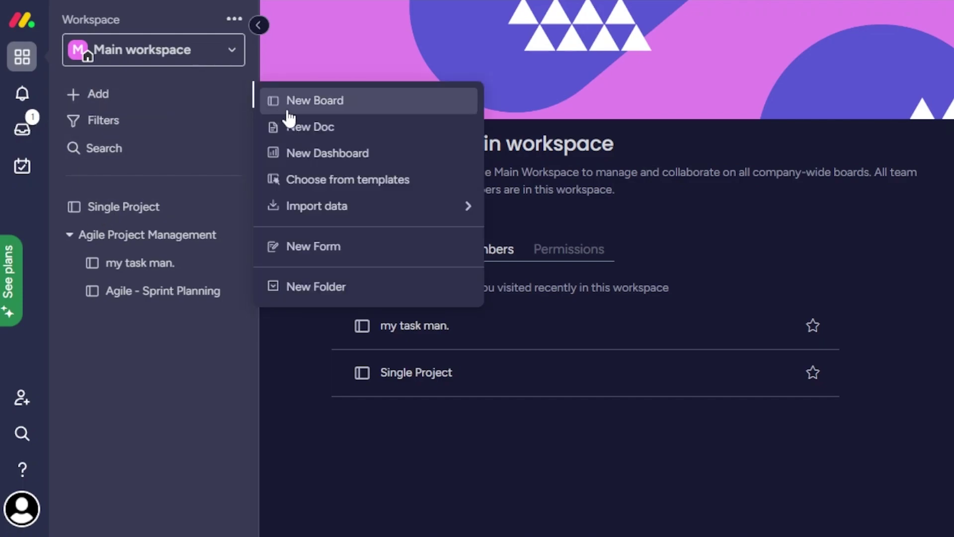
click(334, 184)
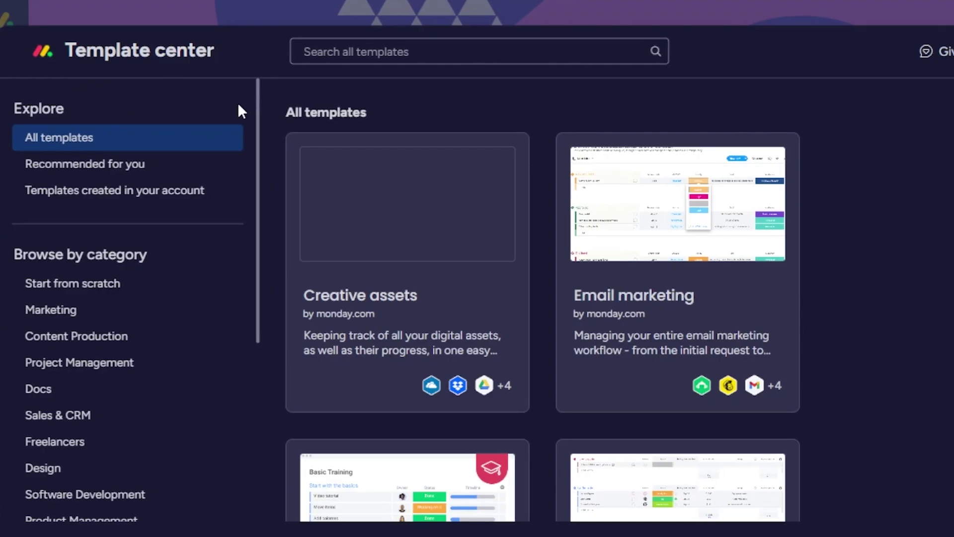
drag(256, 115, 261, 169)
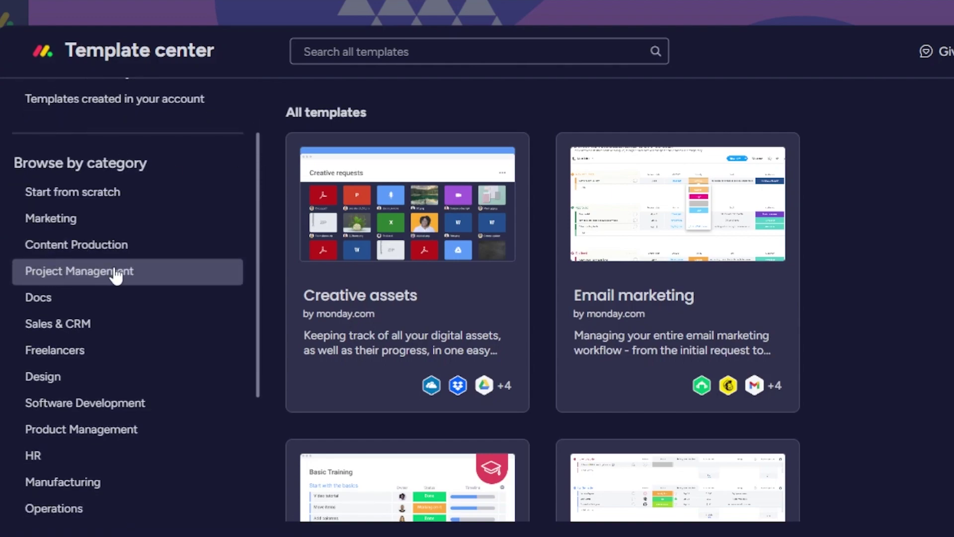
Step: Search the templates for "social" and add the Social media planner template to the workspace
click(353, 54)
text(social)
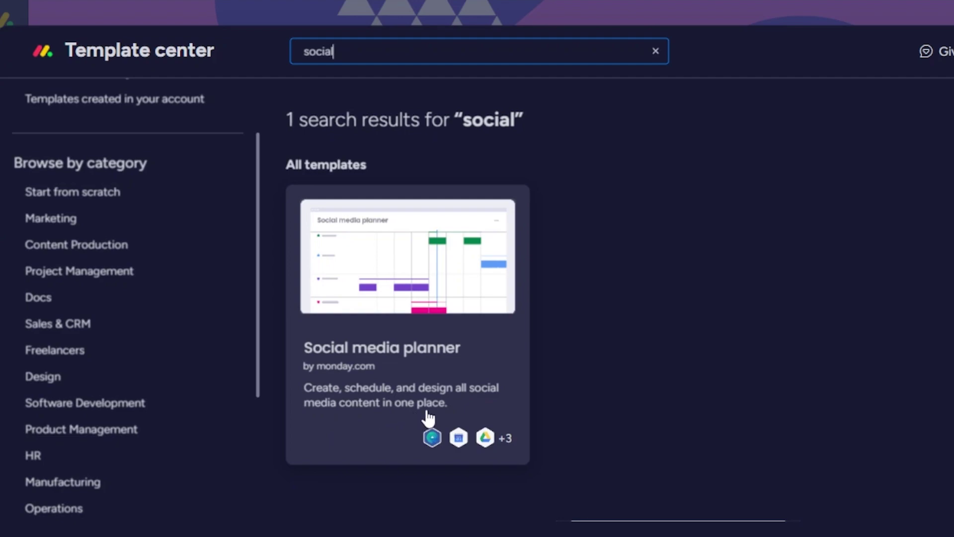
click(392, 308)
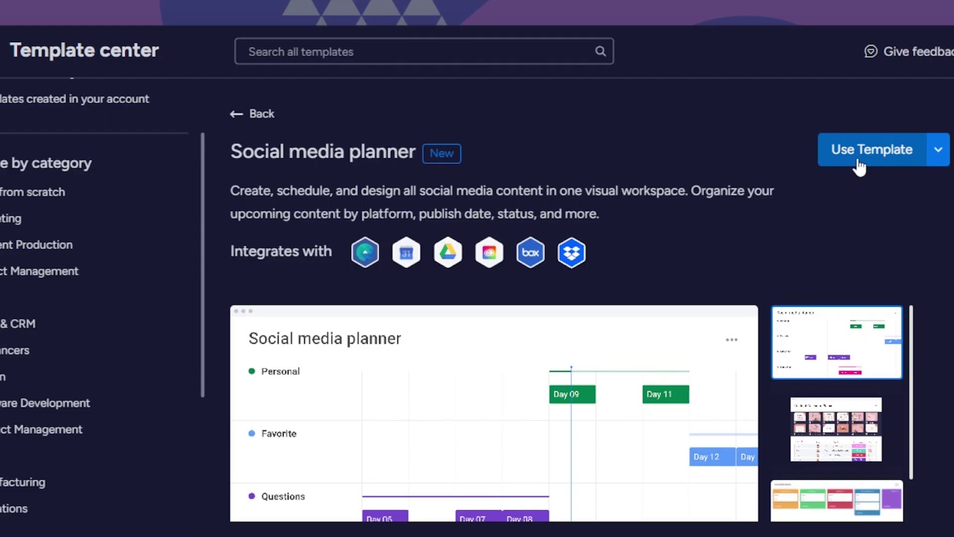
click(860, 164)
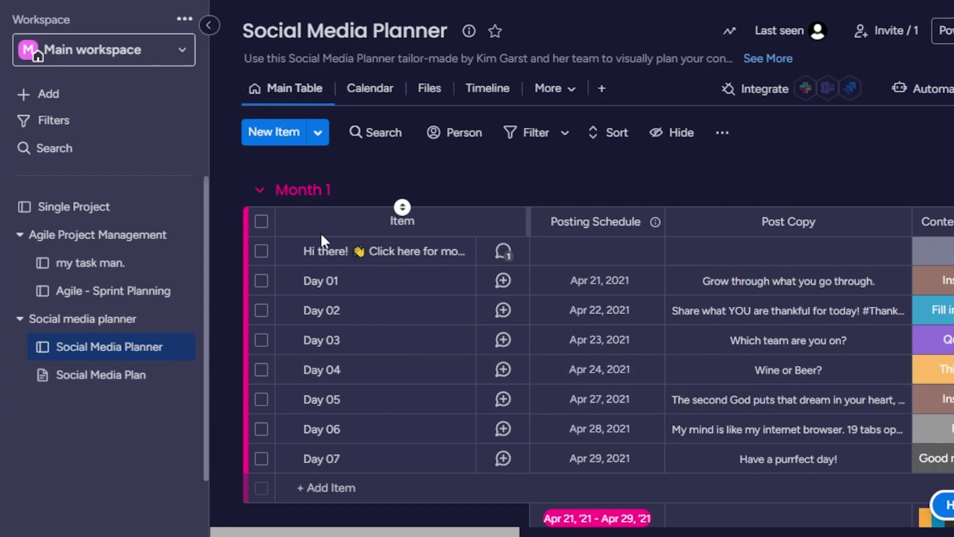
Step: Collapse the workspace sidebar and rename the Social Media Planner board to "the social guide"
click(209, 25)
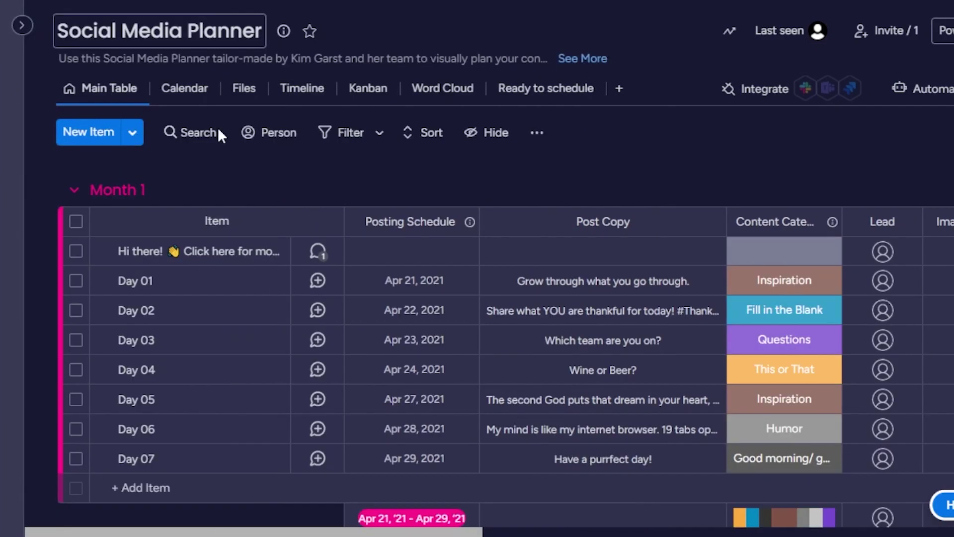
click(230, 38)
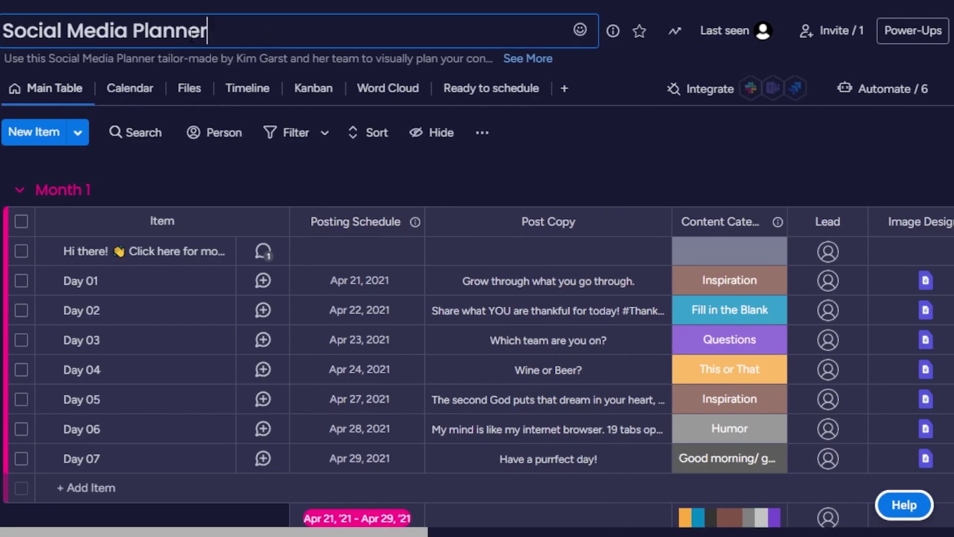
key(BackSpace)
key(BackSpace)
key(BackSpace)
key(BackSpace)
key(BackSpace)
key(BackSpace)
key(BackSpace)
key(BackSpace)
key(BackSpace)
key(BackSpace)
key(BackSpace)
key(BackSpace)
key(BackSpace)
key(BackSpace)
key(BackSpace)
key(BackSpace)
key(BackSpace)
key(BackSpace)
key(BackSpace)
key(BackSpace)
text(the social guide)
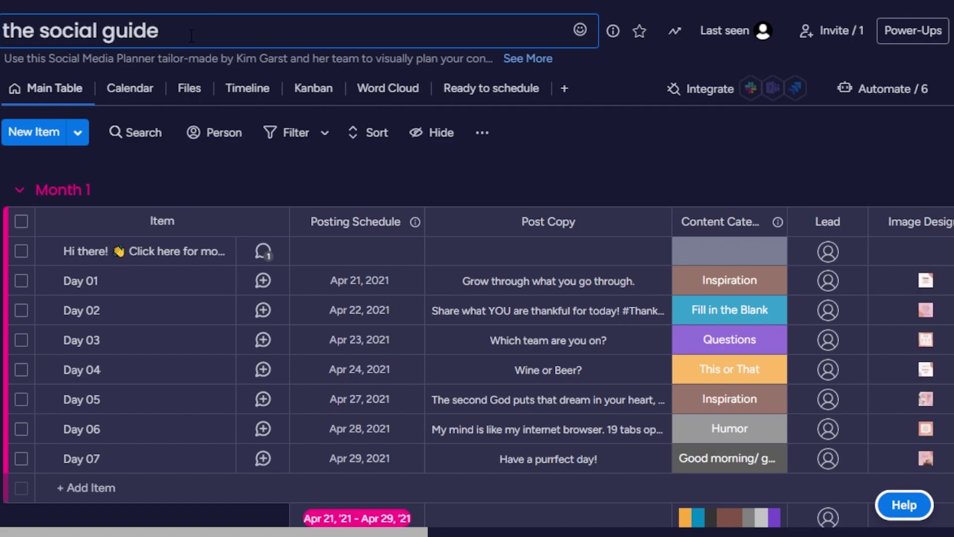
click(2, 169)
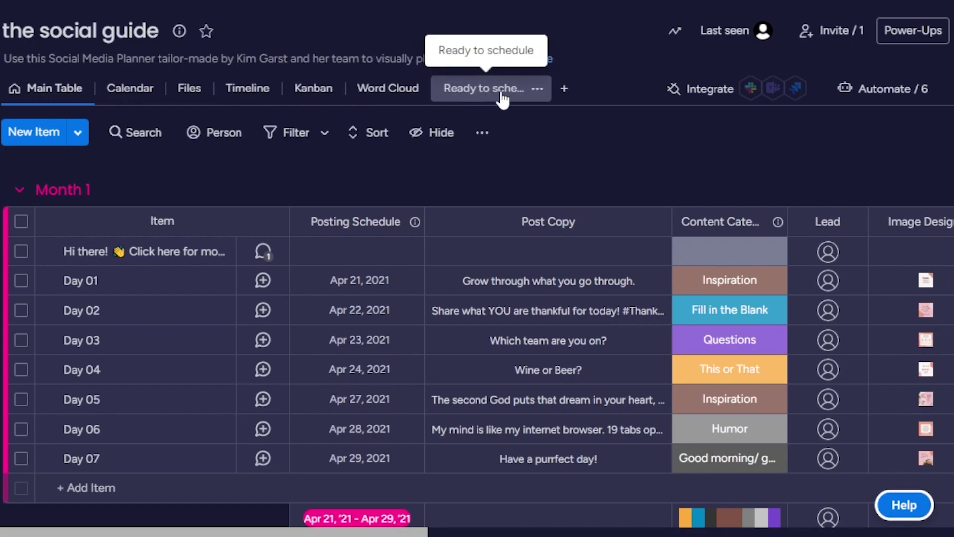
Step: Review the view types that can be added to the board and its member invitation dialog without changing anything
click(564, 92)
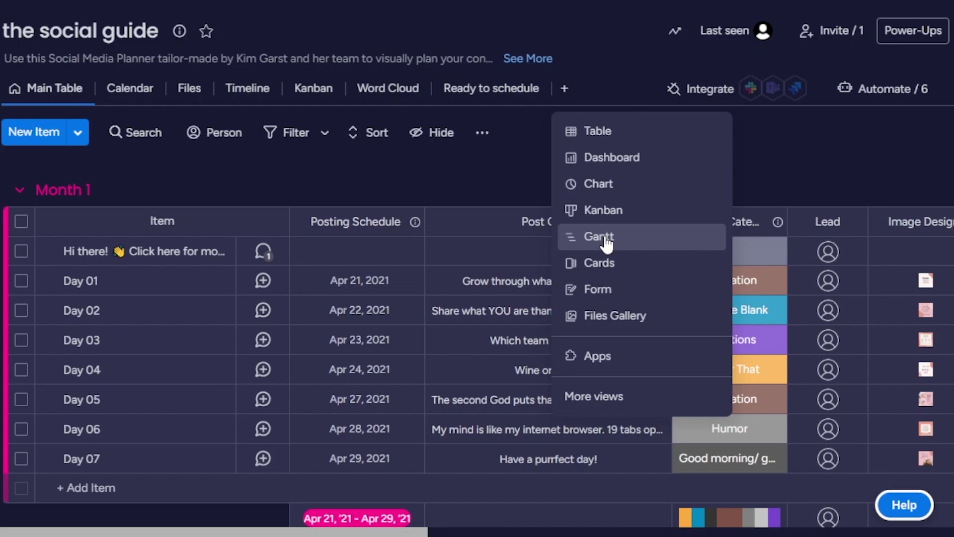
click(283, 157)
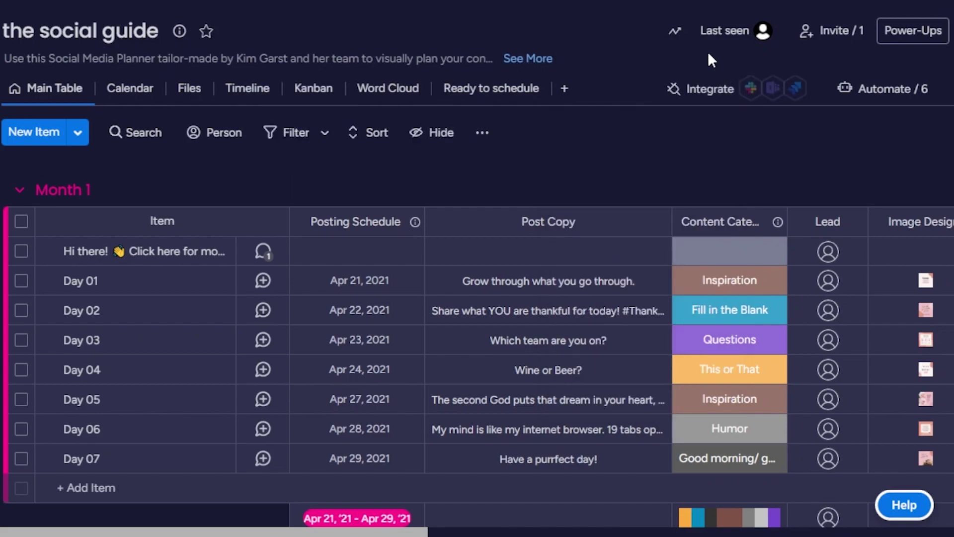
click(819, 29)
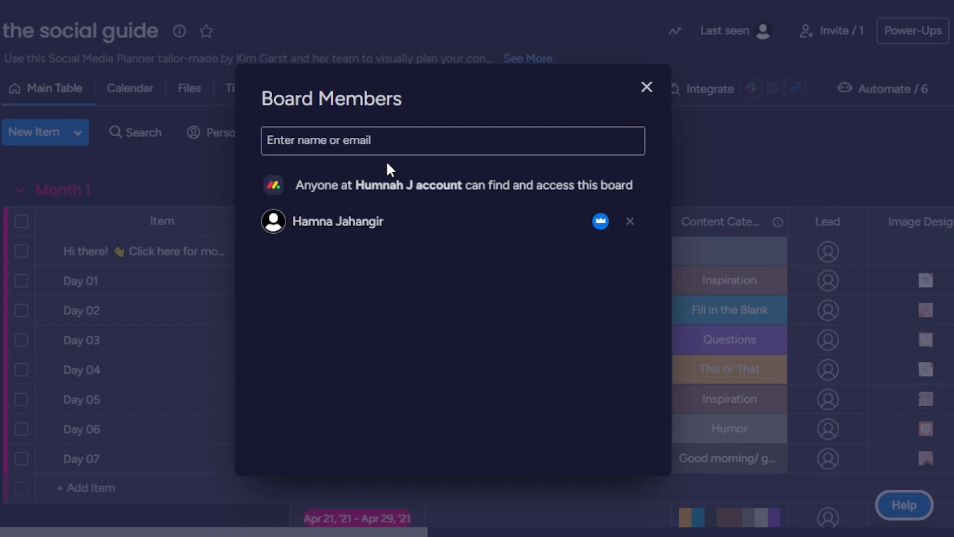
click(326, 144)
click(648, 87)
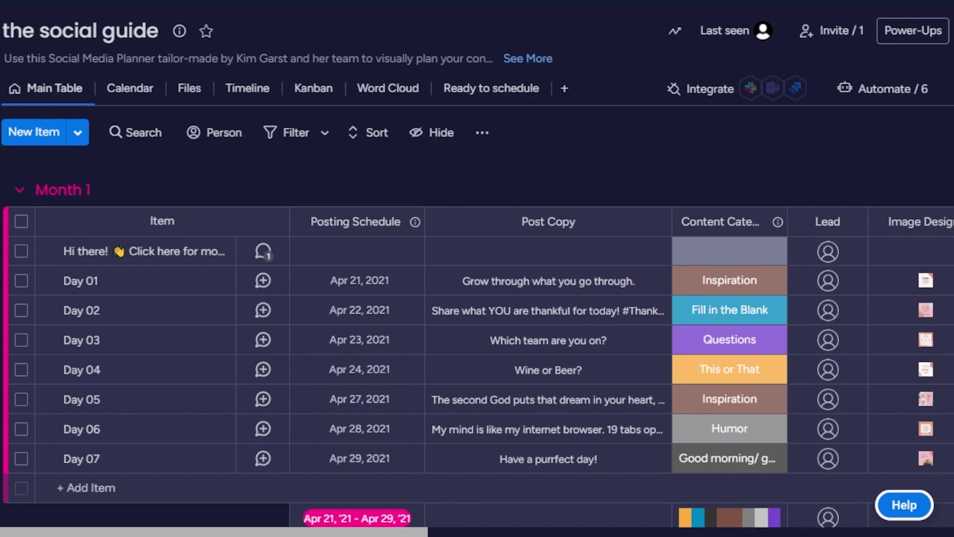
Step: Add a new group below the Month 1 group and name it "month 2"
scroll(477, 298, down, 3)
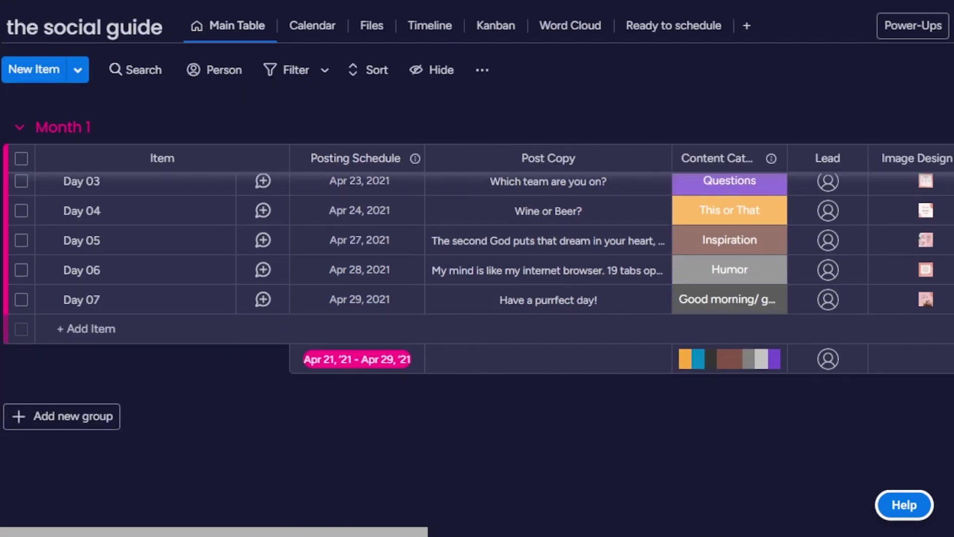
scroll(477, 298, up, 3)
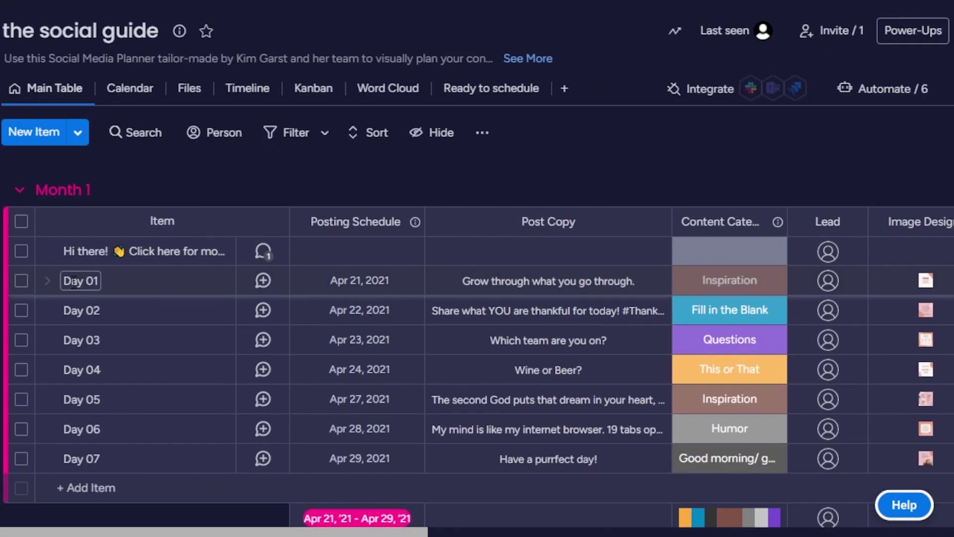
scroll(477, 298, down, 3)
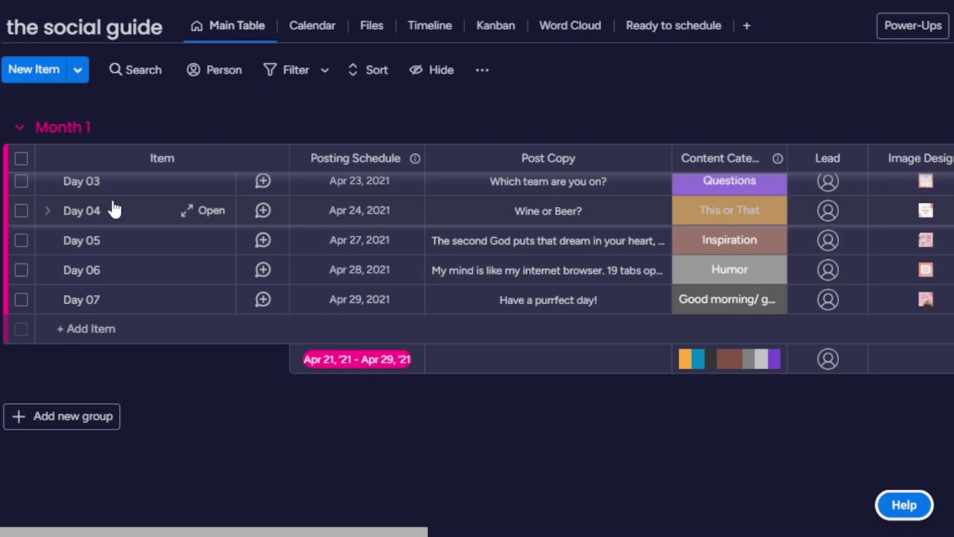
click(48, 417)
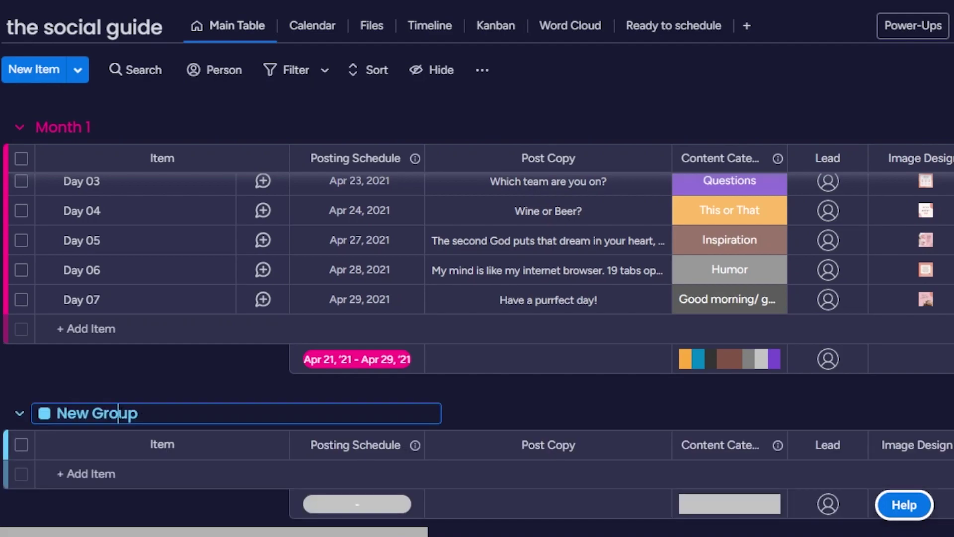
key(BackSpace)
key(BackSpace)
key(BackSpace)
key(BackSpace)
key(BackSpace)
key(BackSpace)
key(BackSpace)
key(BackSpace)
key(BackSpace)
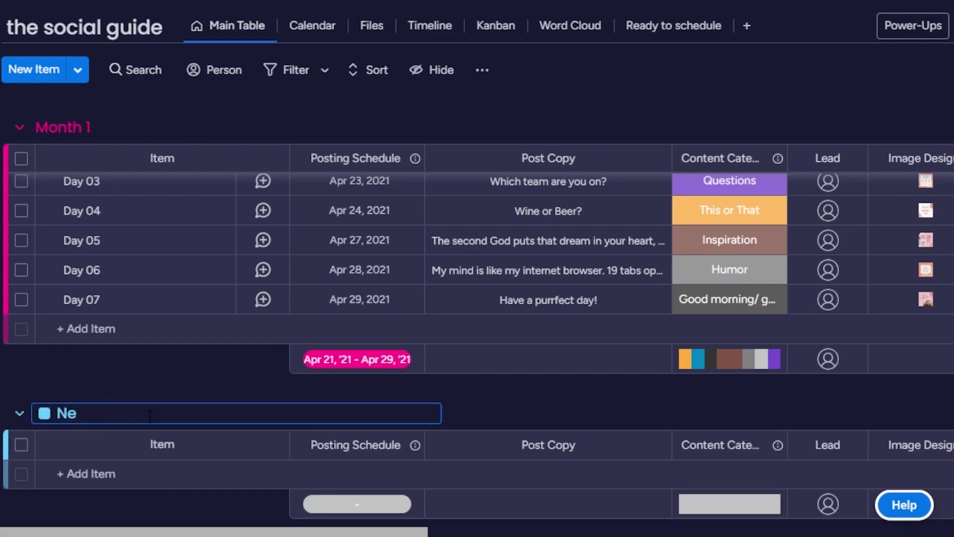
text(month 2)
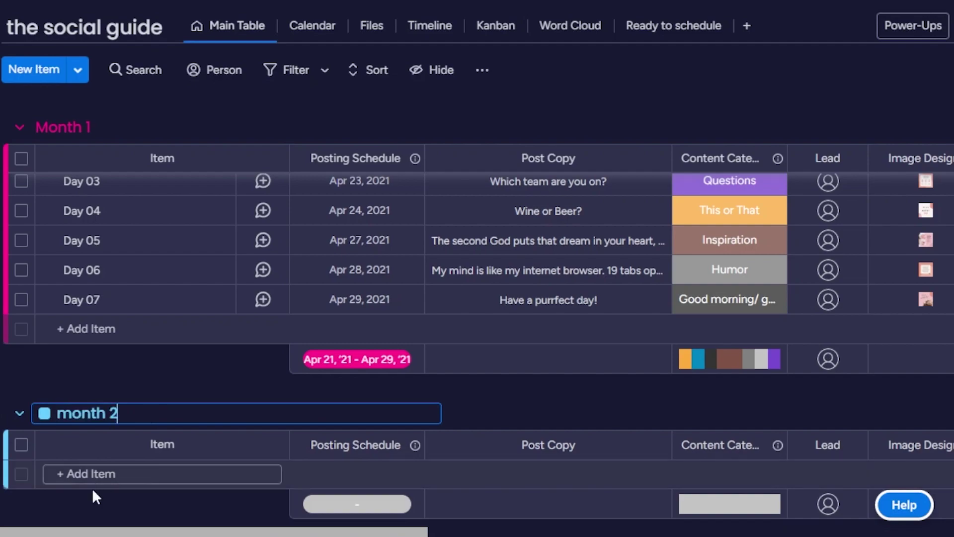
Step: Add four items named "week 1", "week 2", "week 3" and "week 4" to the month 2 group
click(118, 475)
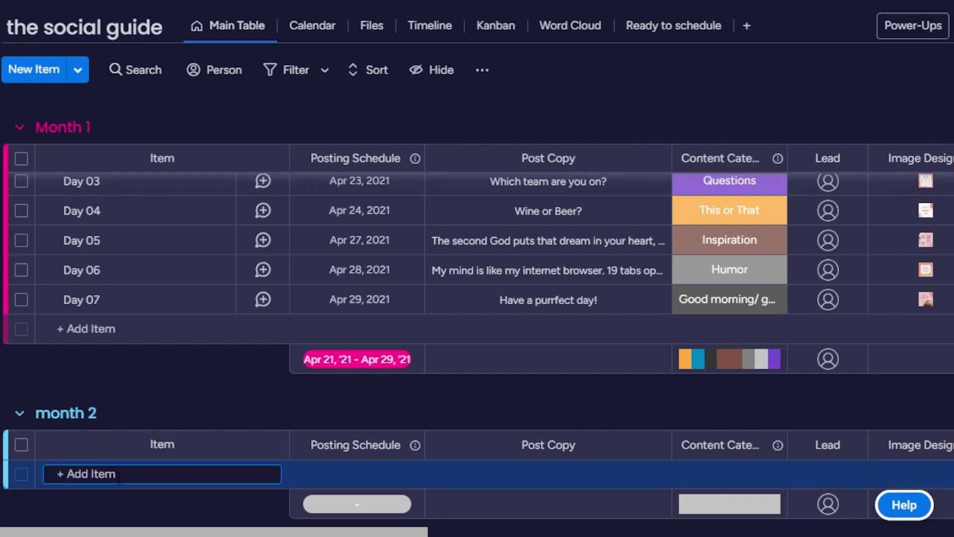
text(week 1)
key(Return)
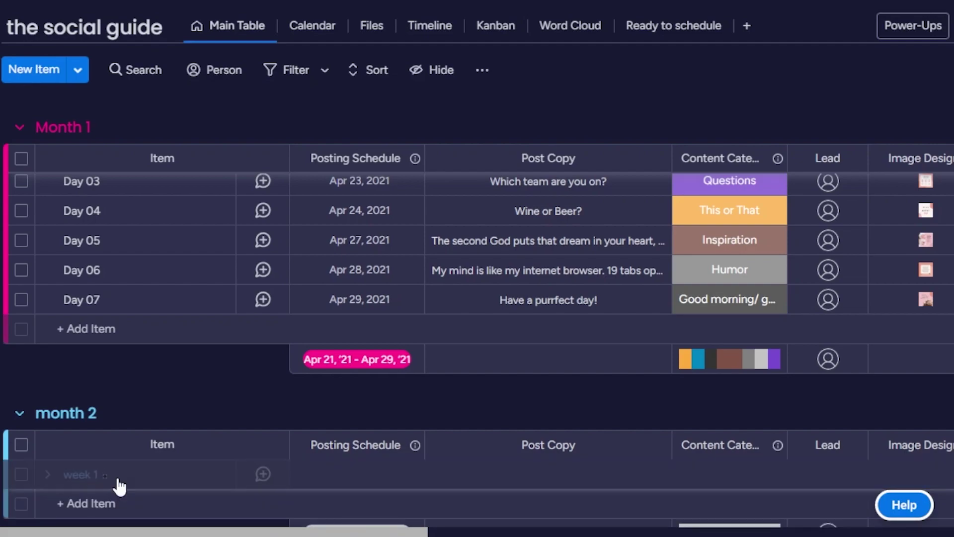
click(108, 499)
text(week 2)
key(Return)
text(wee)
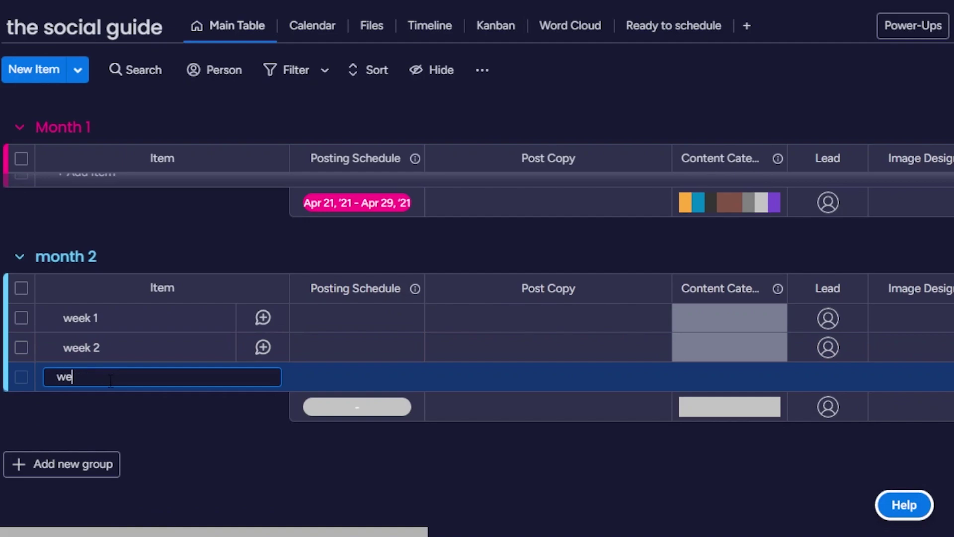
key(Return)
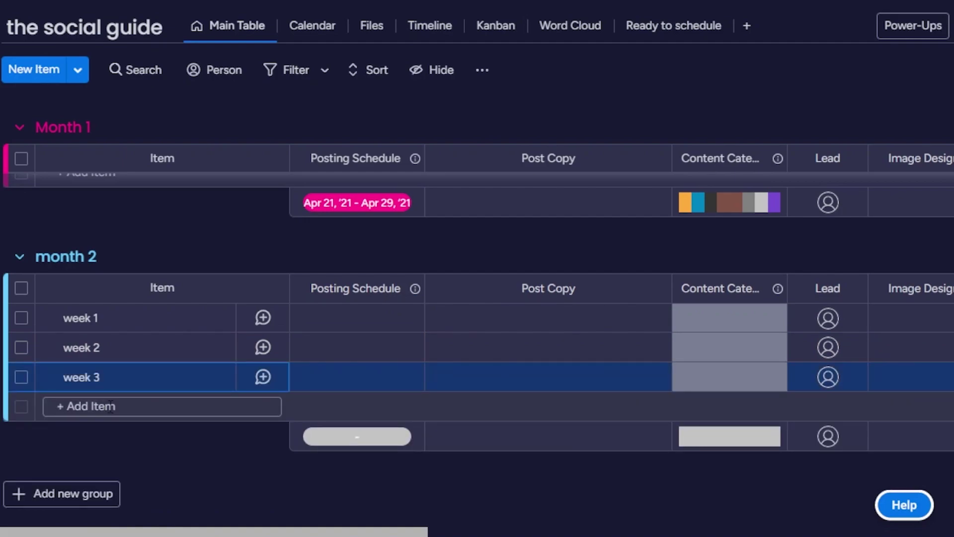
text(week 4)
key(Return)
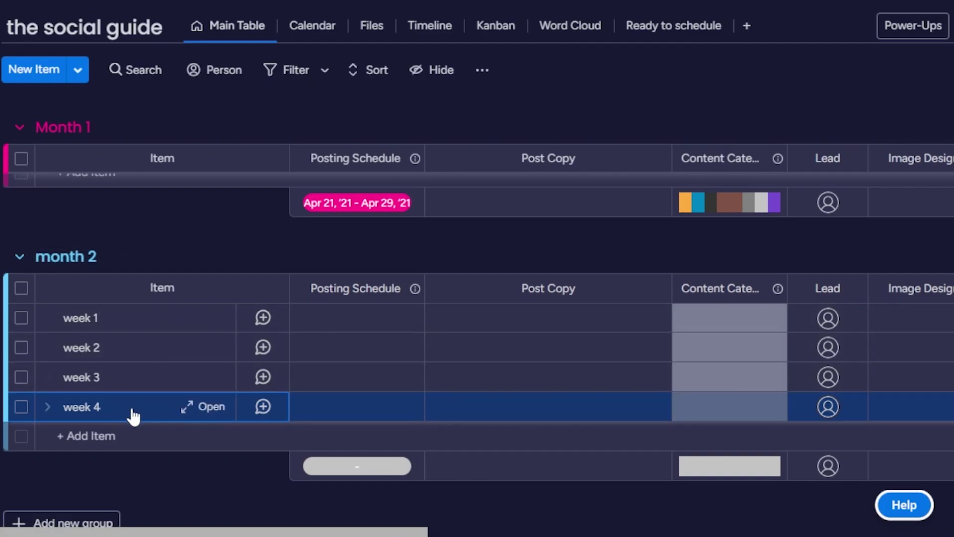
Step: Open the week 1 item in month 2 and draft an update reading "week 1" and "Facebook post" on separate lines
scroll(268, 473, down, 1)
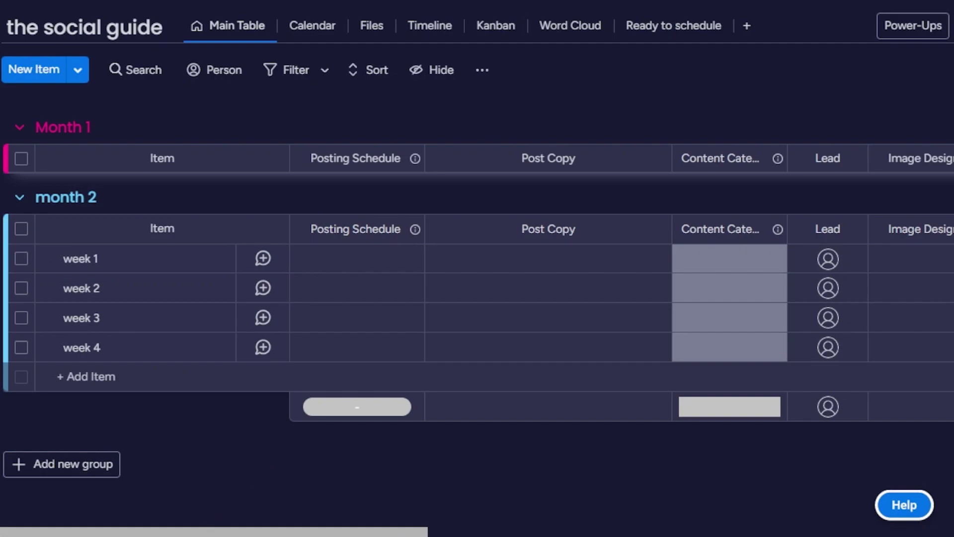
drag(230, 531, 168, 512)
click(142, 262)
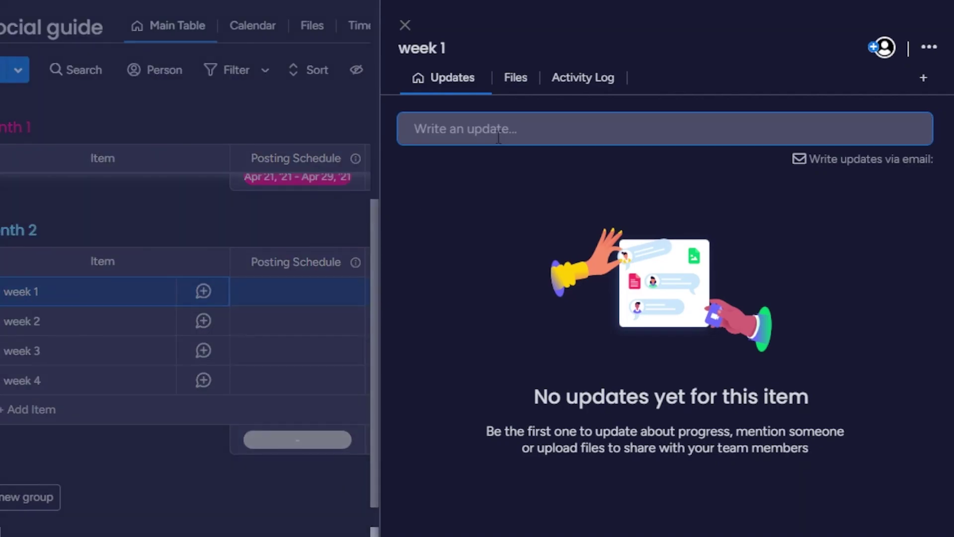
click(498, 143)
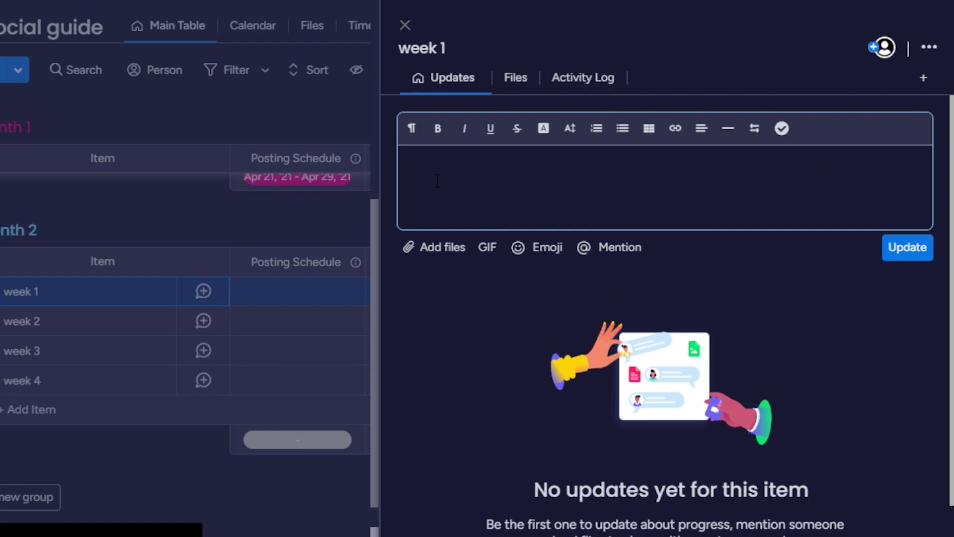
text(week 1 Facebook post)
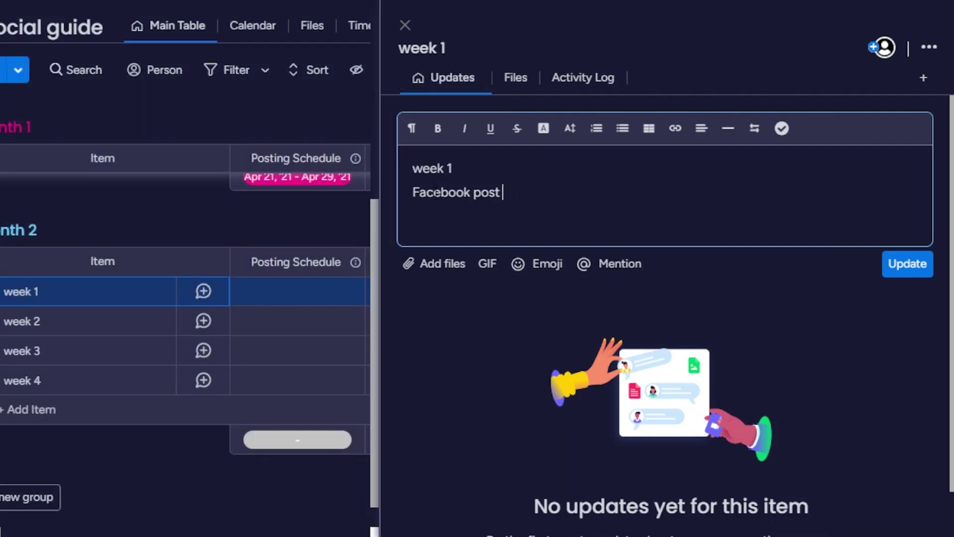
Step: Review the update's file attachment sources plus the week 1 item's files and activity log, and close the item
click(883, 47)
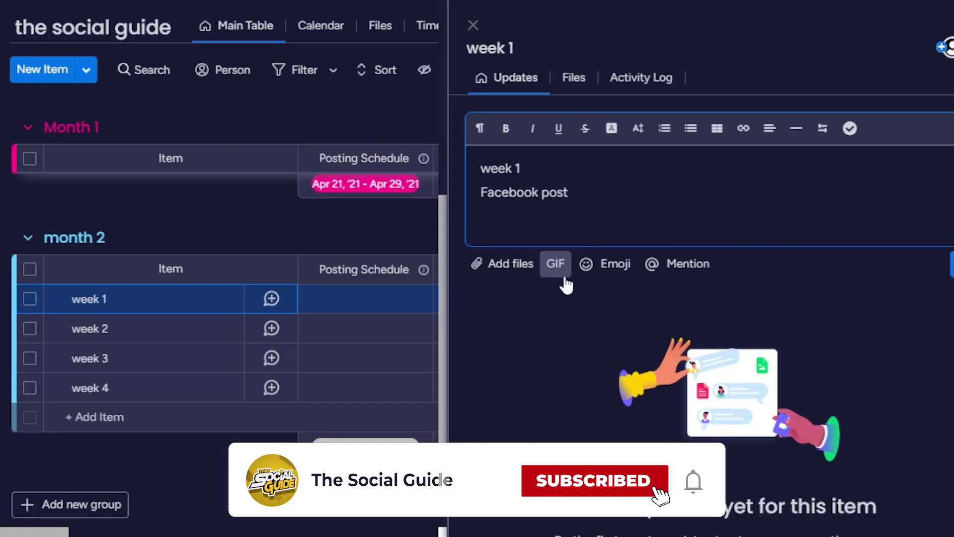
click(516, 276)
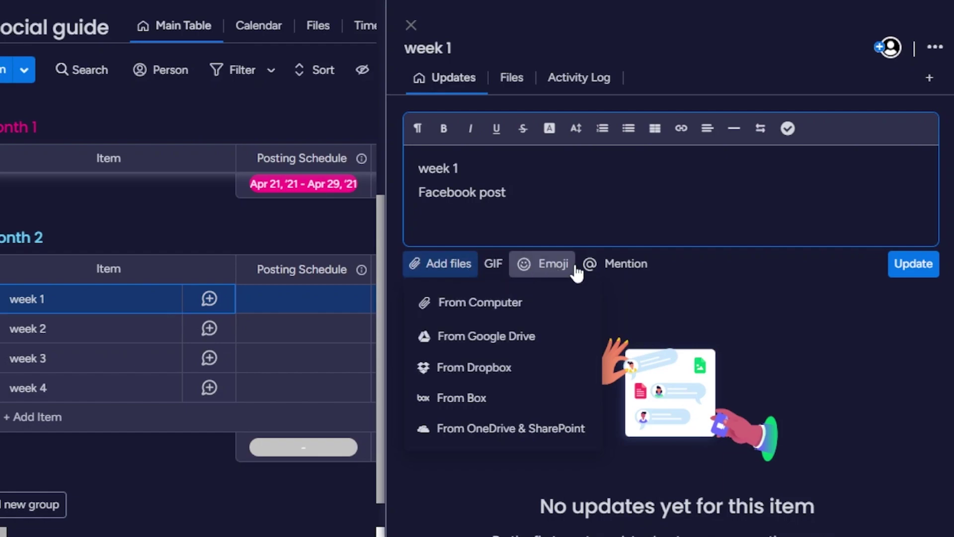
click(512, 80)
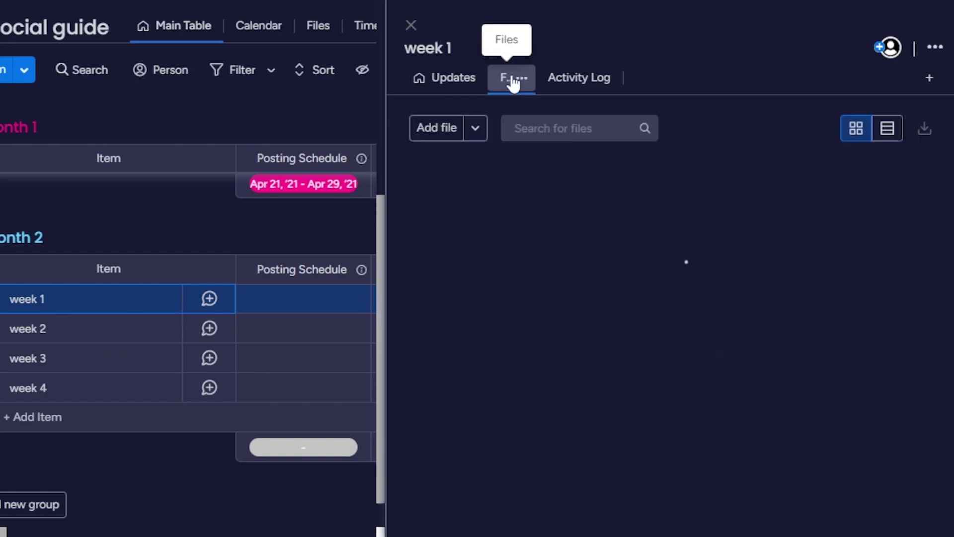
click(576, 89)
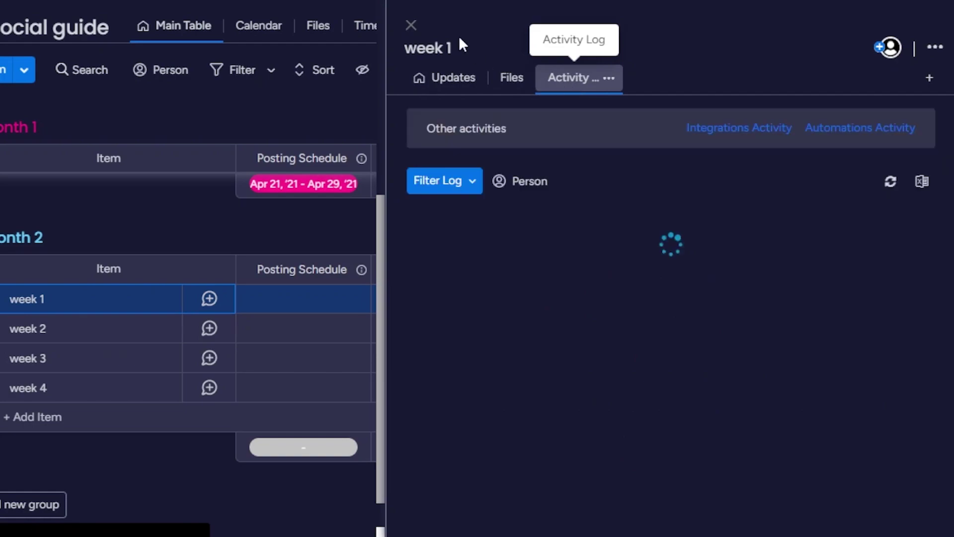
click(410, 26)
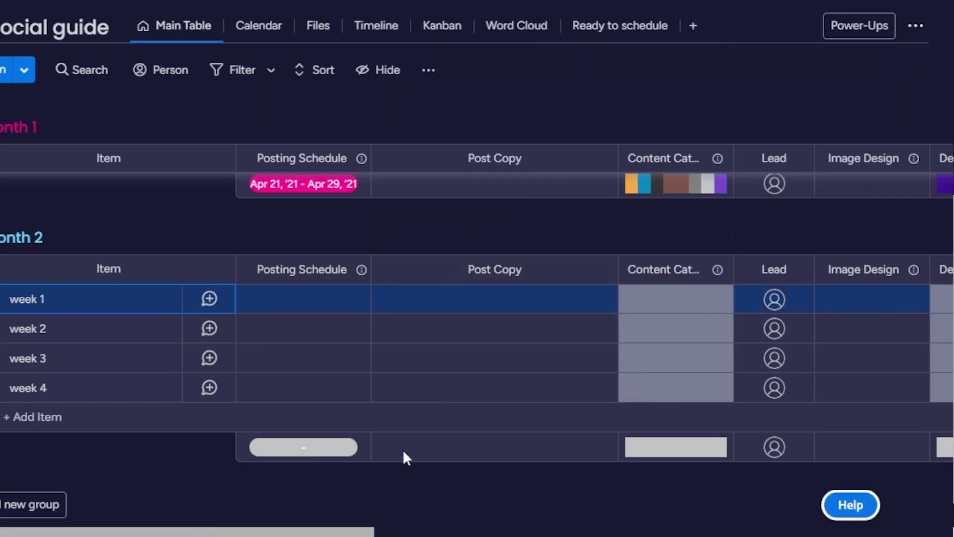
Step: Delete the Image Design column from the board
drag(341, 532, 279, 533)
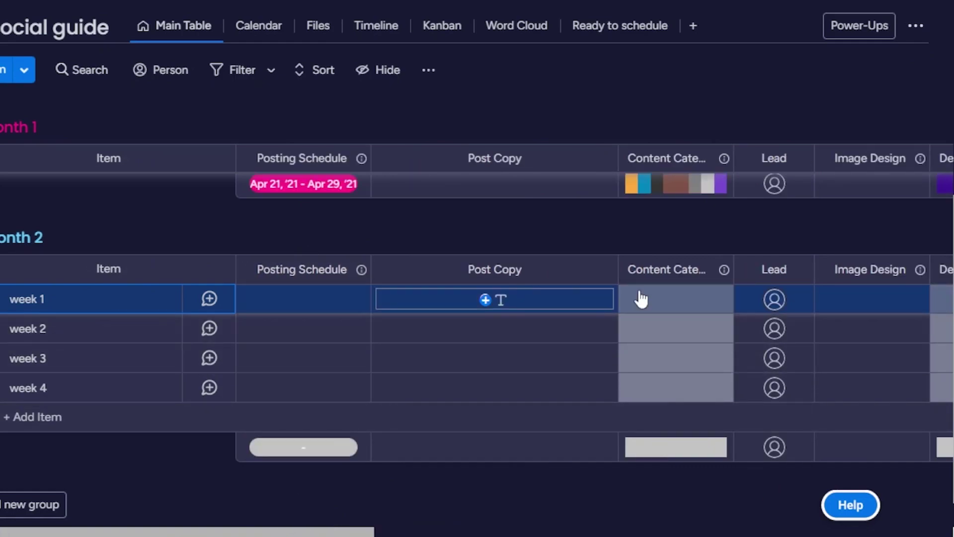
drag(361, 534, 642, 534)
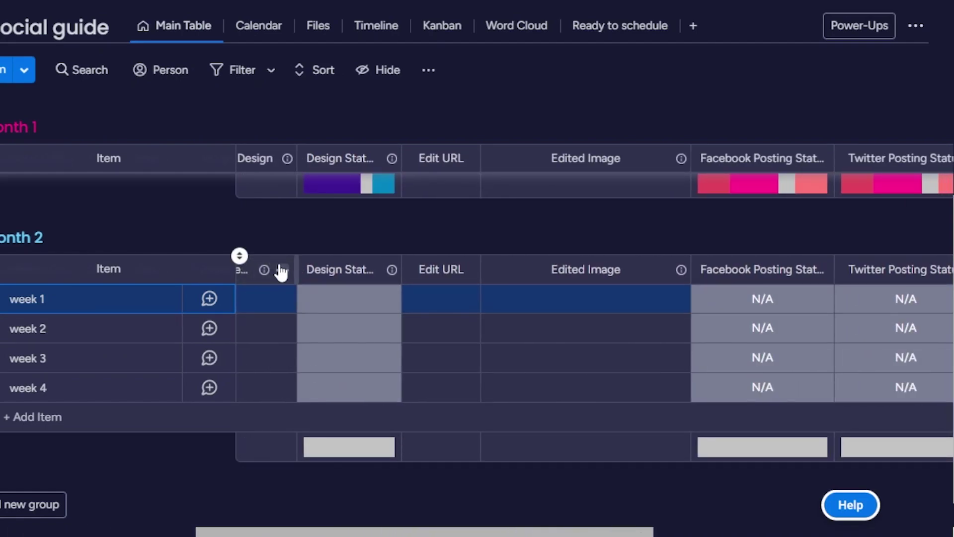
click(282, 269)
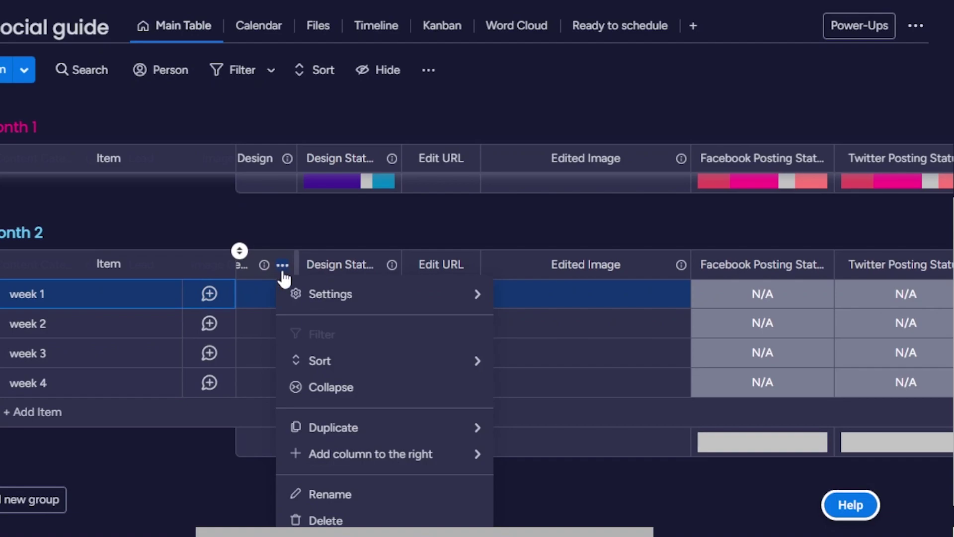
click(330, 519)
click(614, 132)
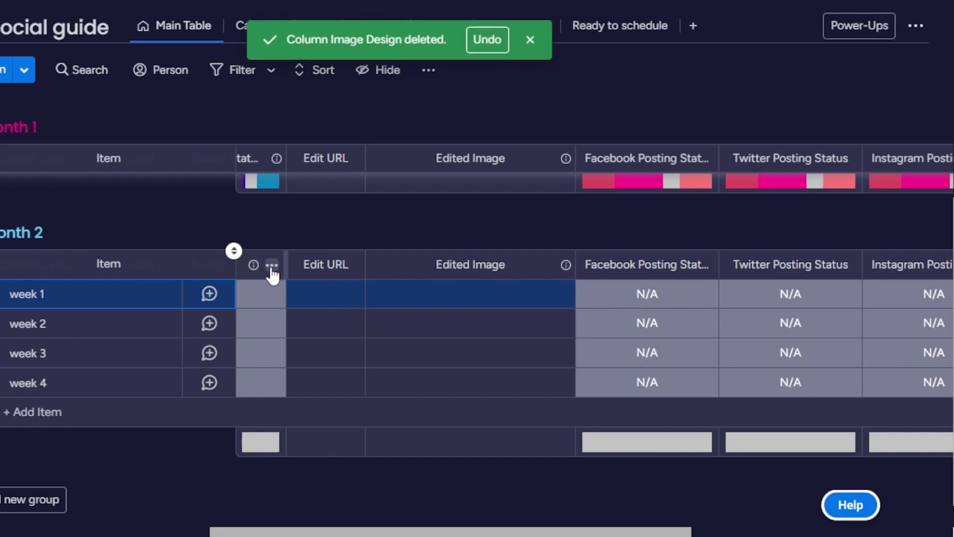
Step: Review the Design Status column's options and the column types that can be added after Last Updated
click(271, 265)
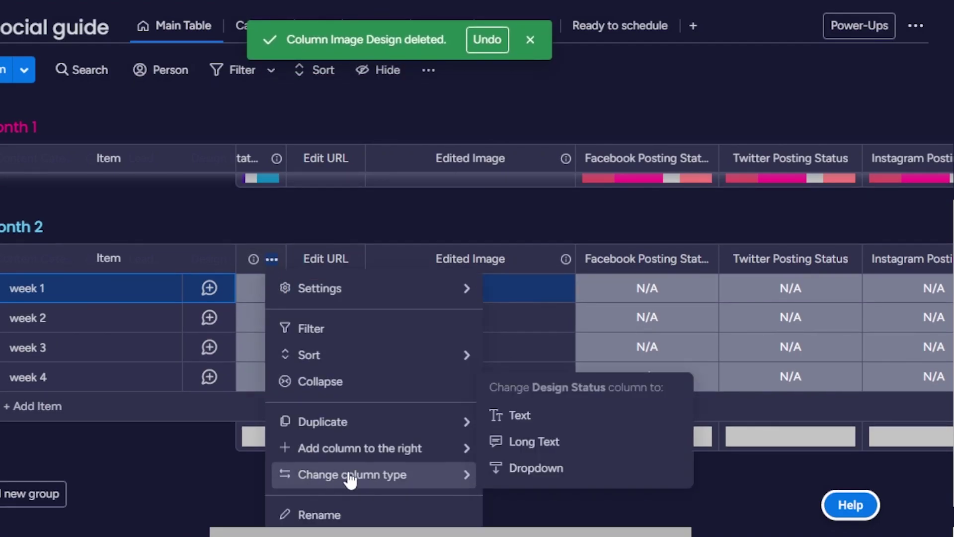
click(775, 467)
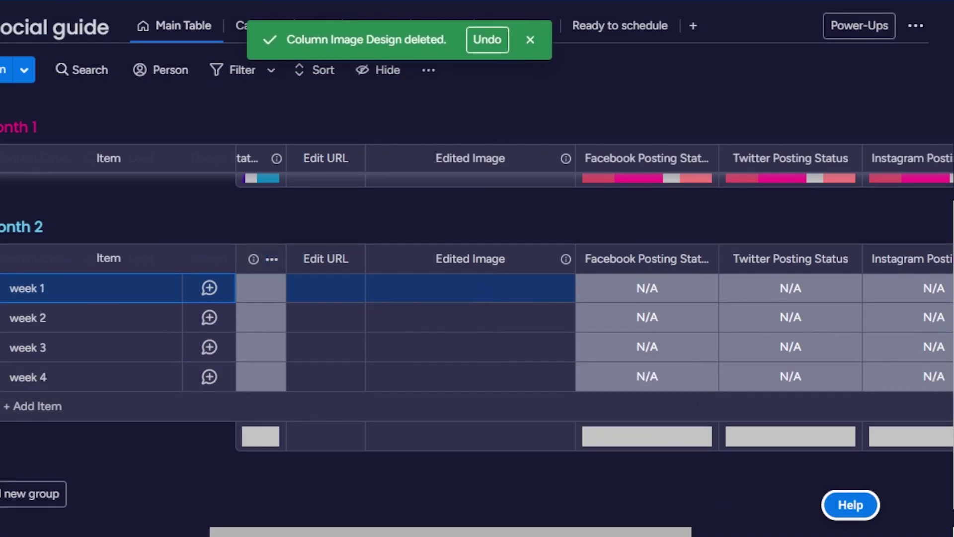
drag(555, 534, 815, 532)
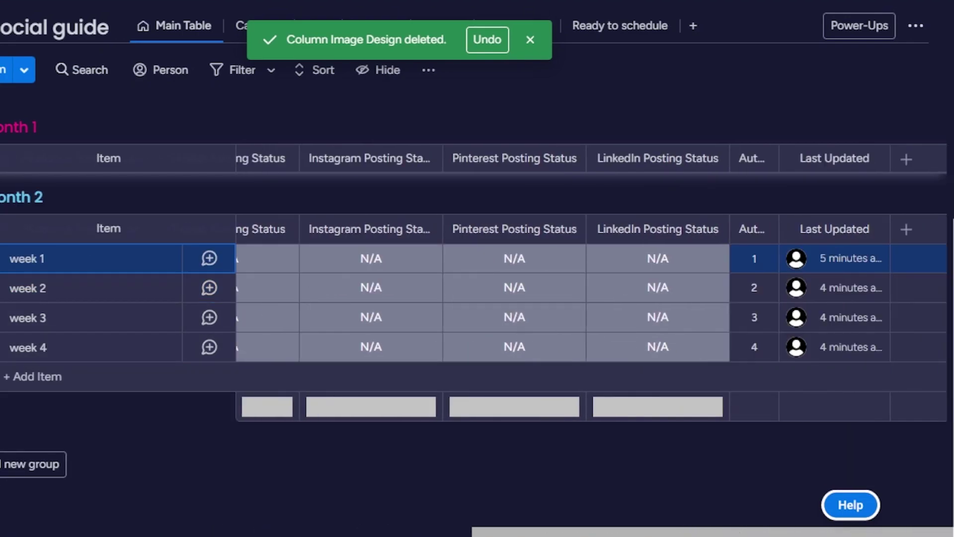
click(906, 230)
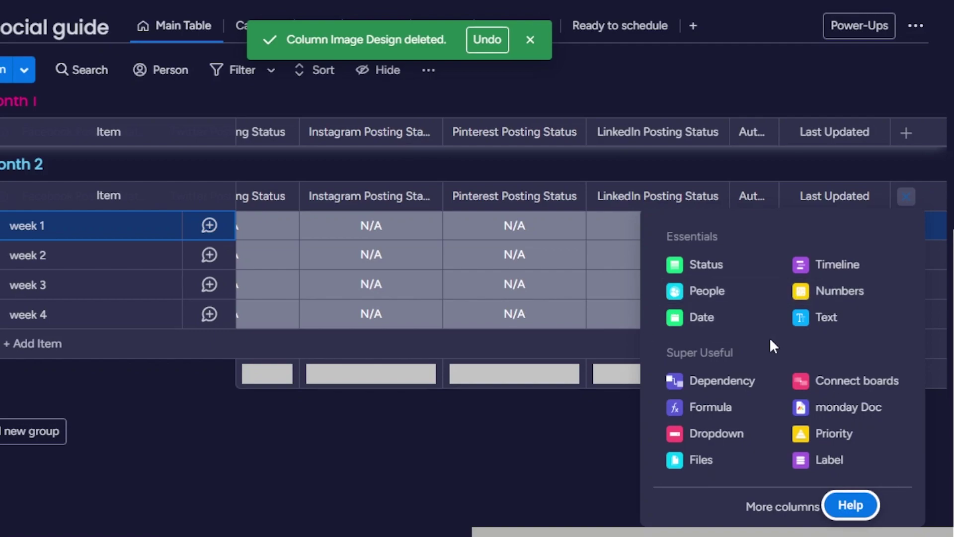
click(523, 480)
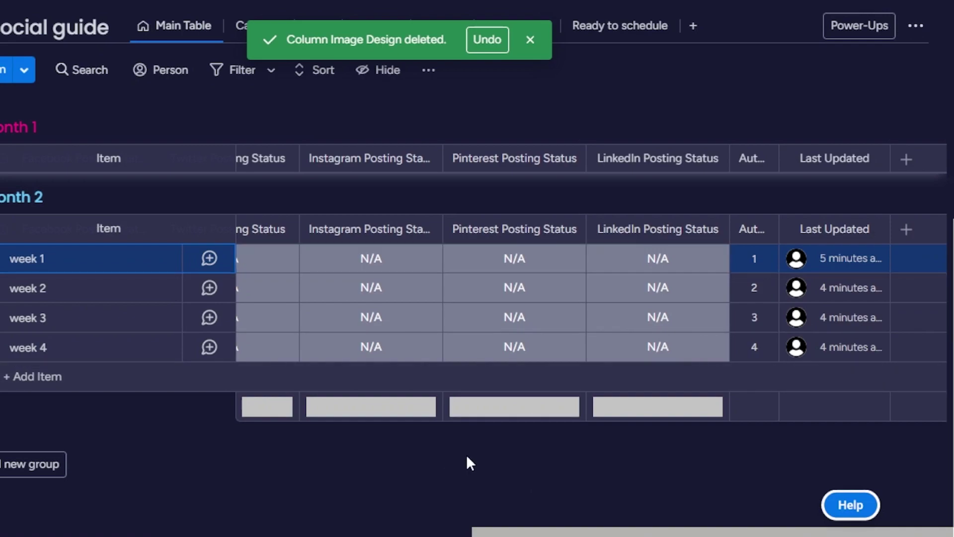
Step: Set the Facebook and Twitter posting statuses of the week 1 item in month 2 to Scheduled
drag(627, 534, 376, 530)
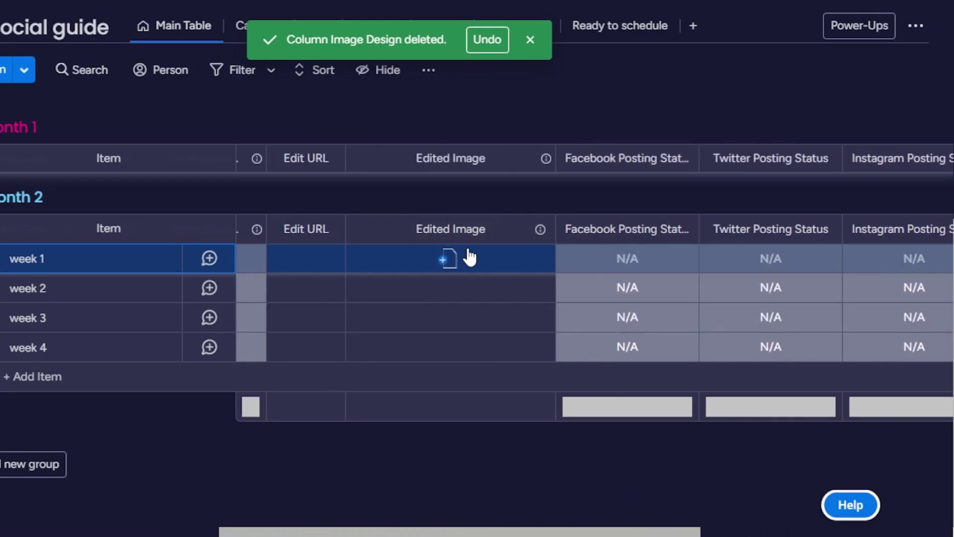
drag(516, 534, 605, 528)
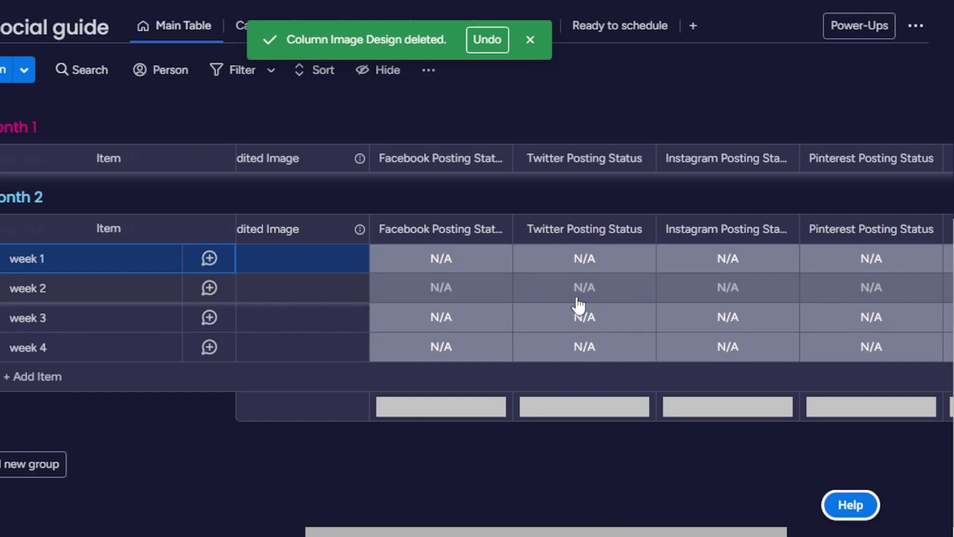
click(433, 272)
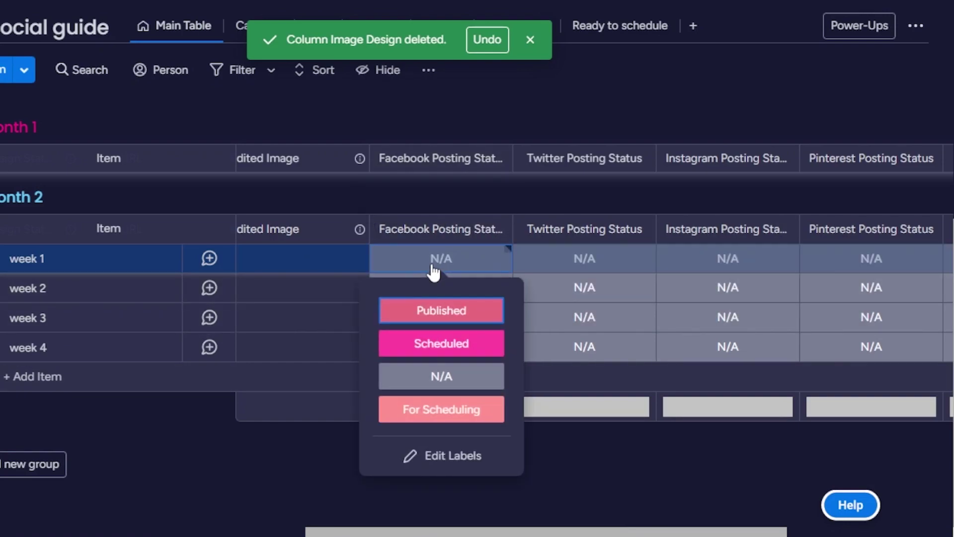
click(424, 344)
click(565, 262)
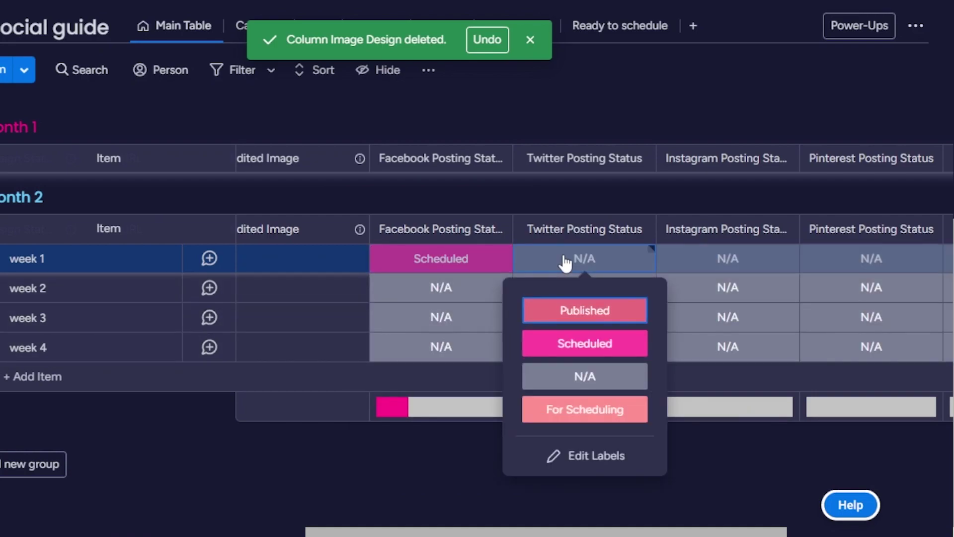
click(578, 348)
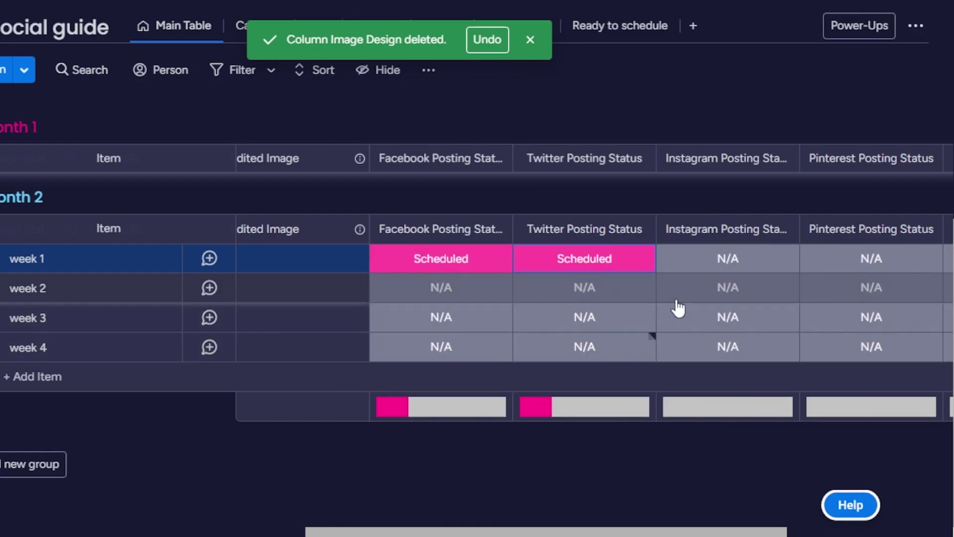
Step: Set week 1's Instagram and Pinterest posting statuses to Published and its LinkedIn posting status to N/A
click(689, 271)
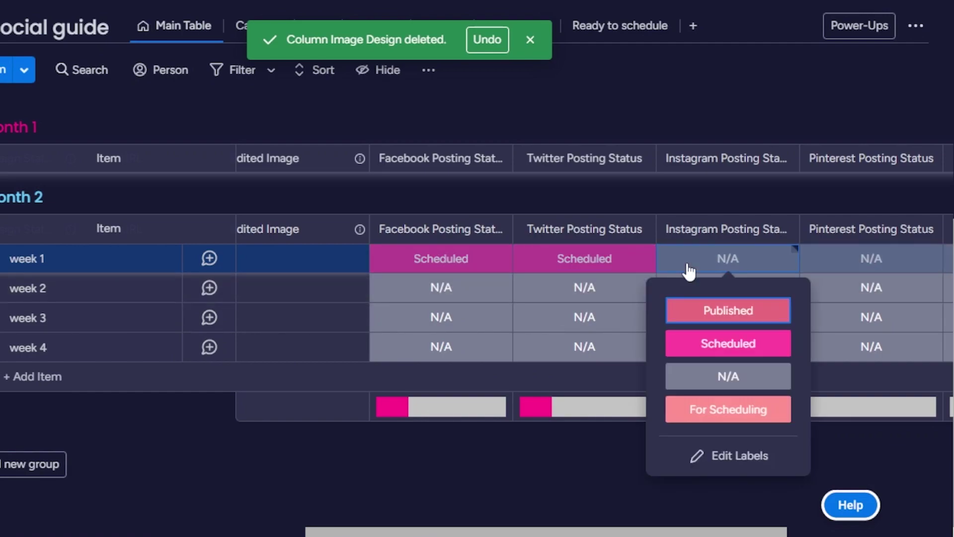
click(706, 319)
drag(674, 528, 803, 528)
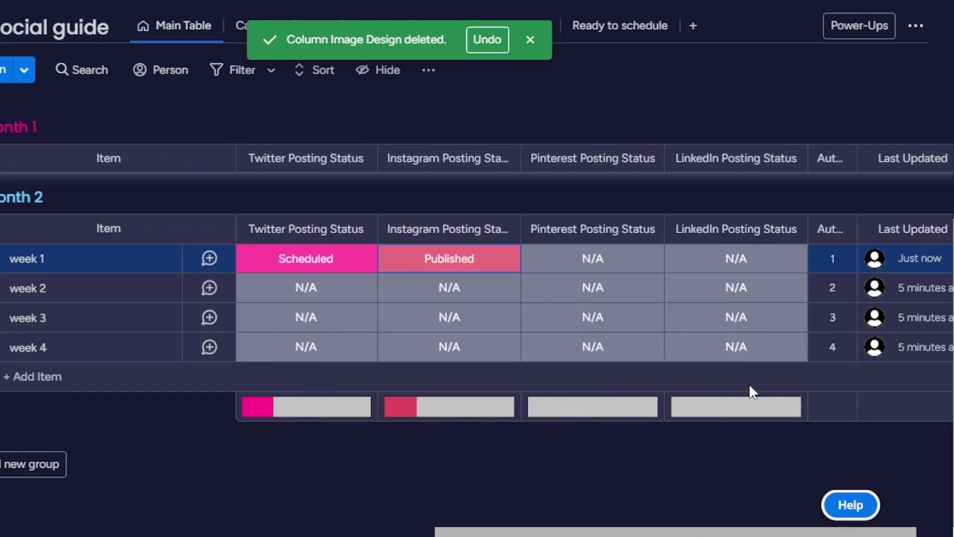
click(604, 267)
click(599, 312)
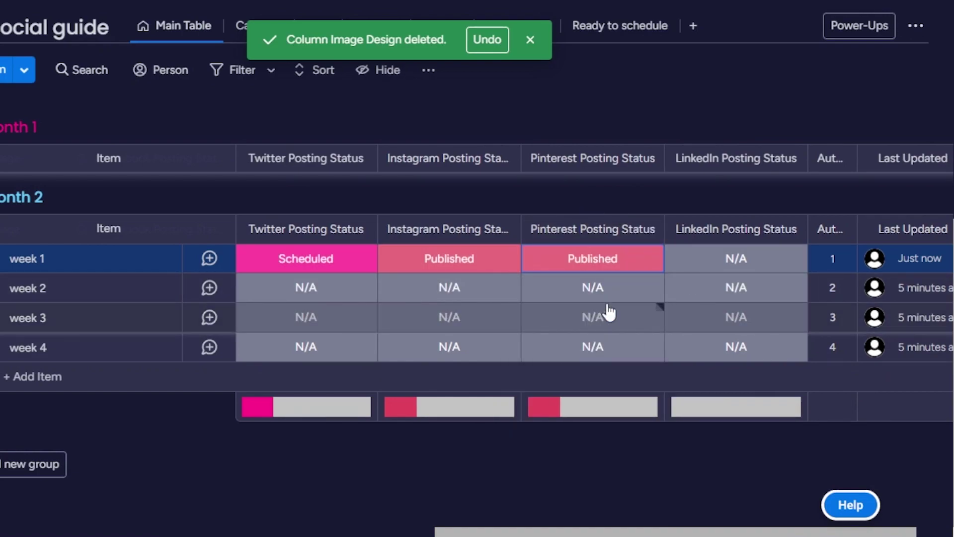
click(694, 255)
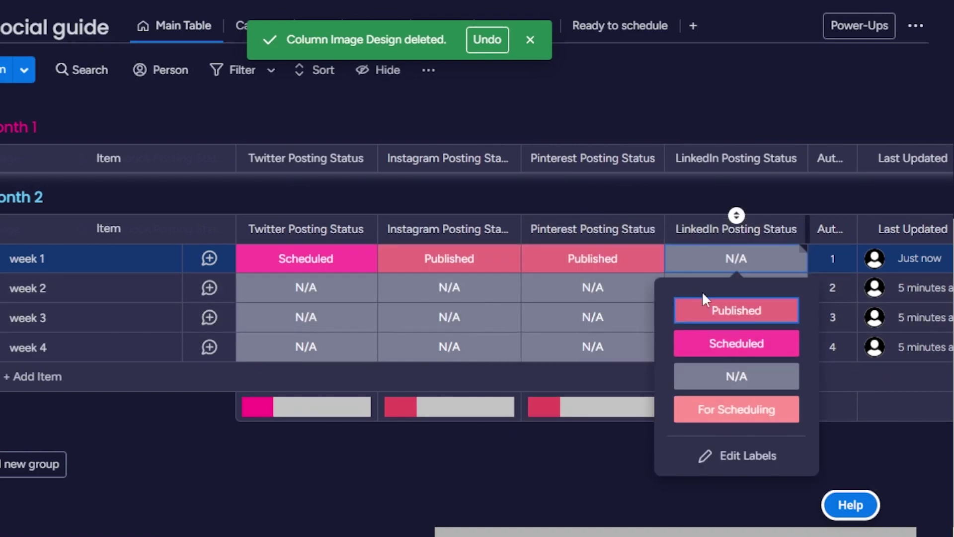
click(722, 386)
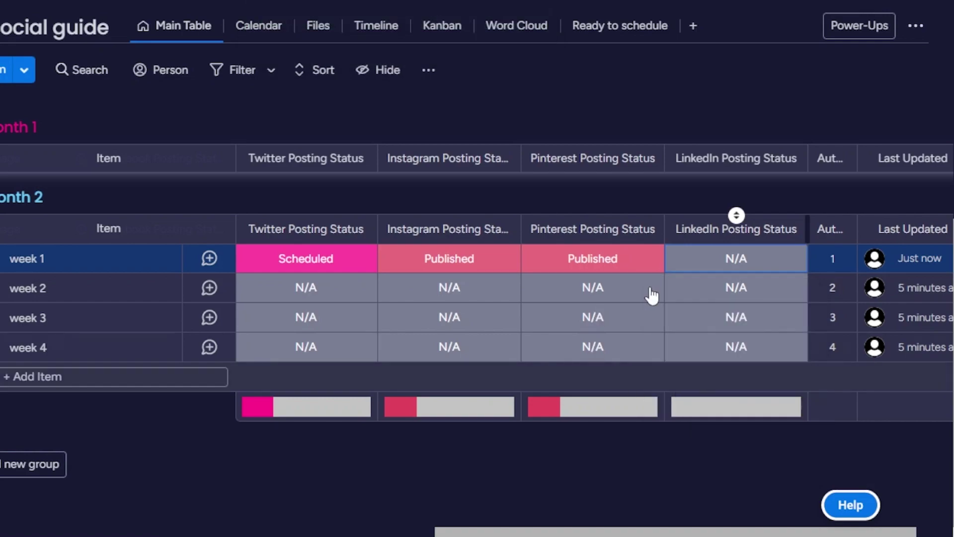
drag(769, 533, 486, 531)
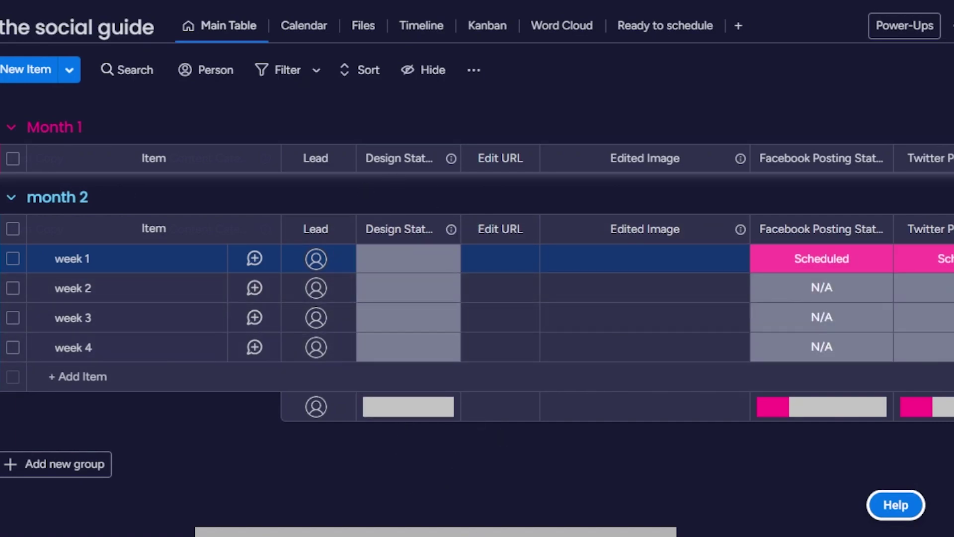
drag(525, 532, 847, 531)
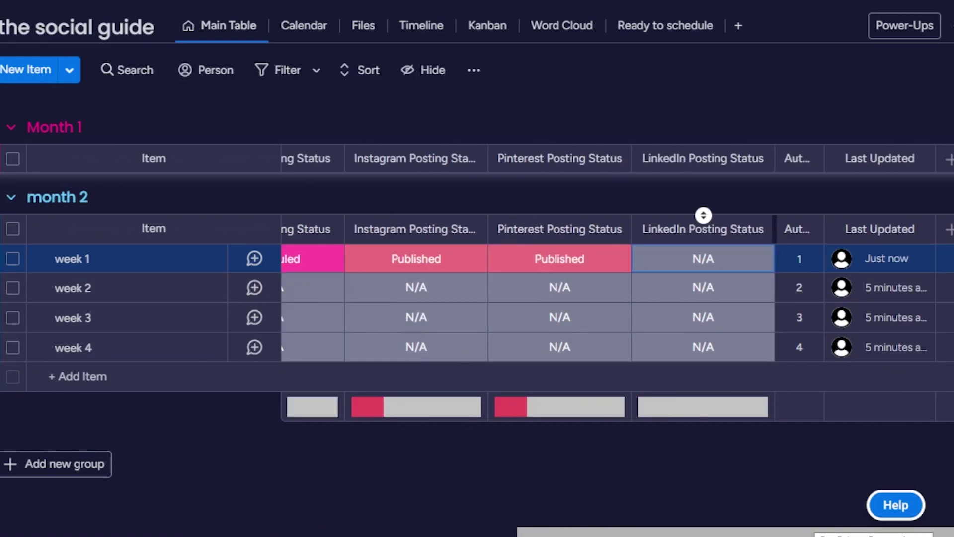
Step: Open the board's Integrations Center and search the available apps for "link" and "in"
drag(753, 535, 393, 532)
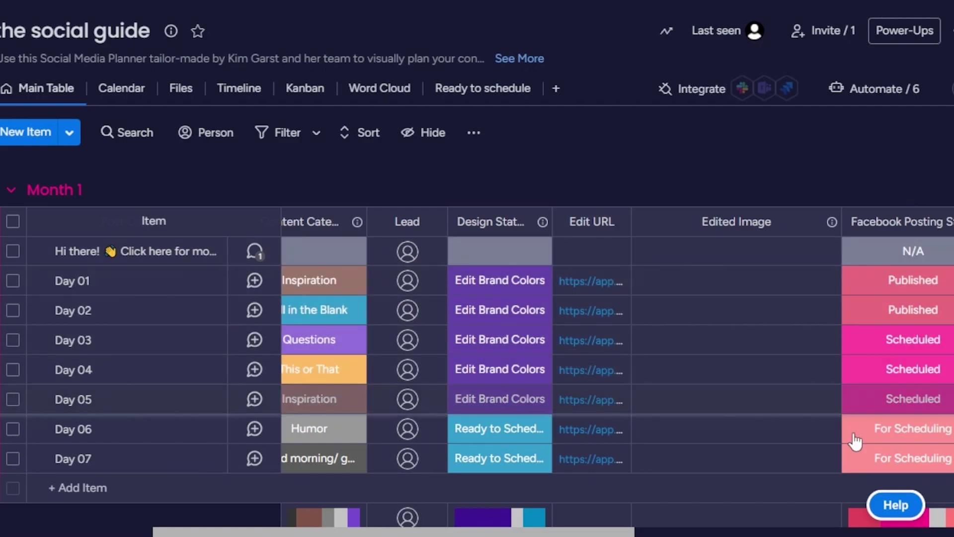
drag(619, 534, 878, 514)
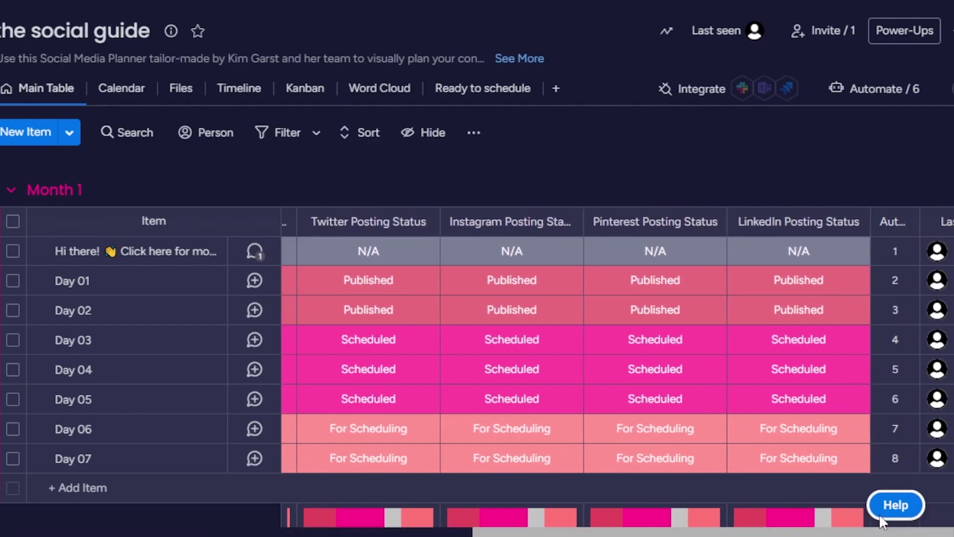
drag(828, 532, 456, 532)
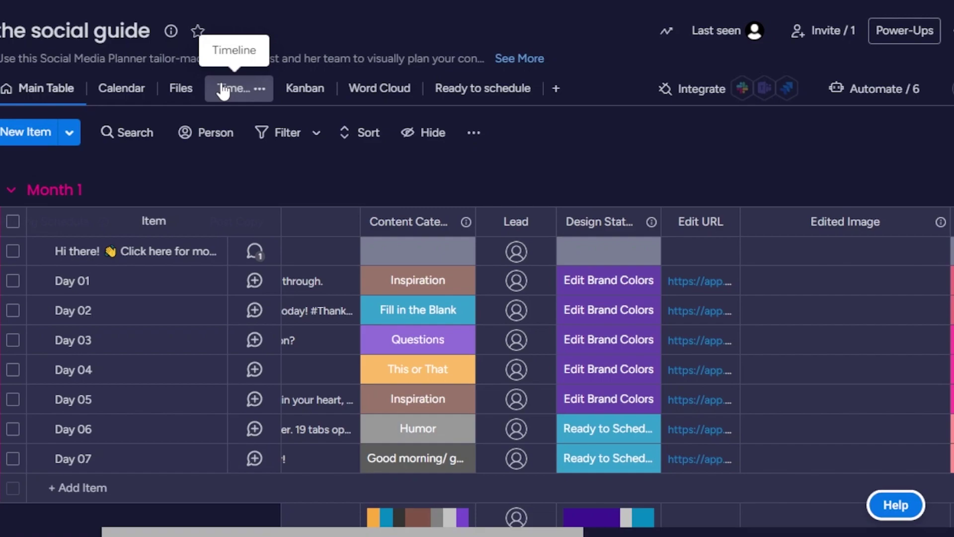
click(711, 90)
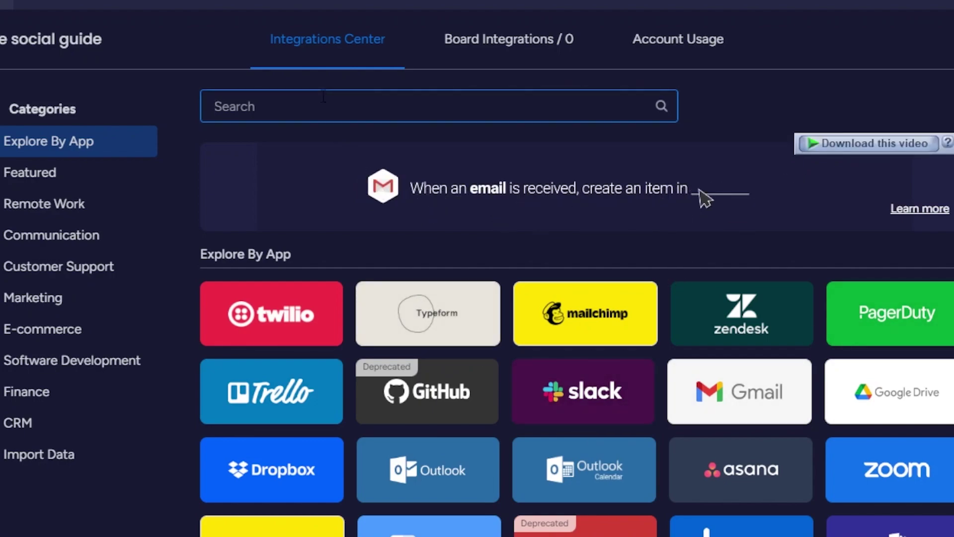
text(link)
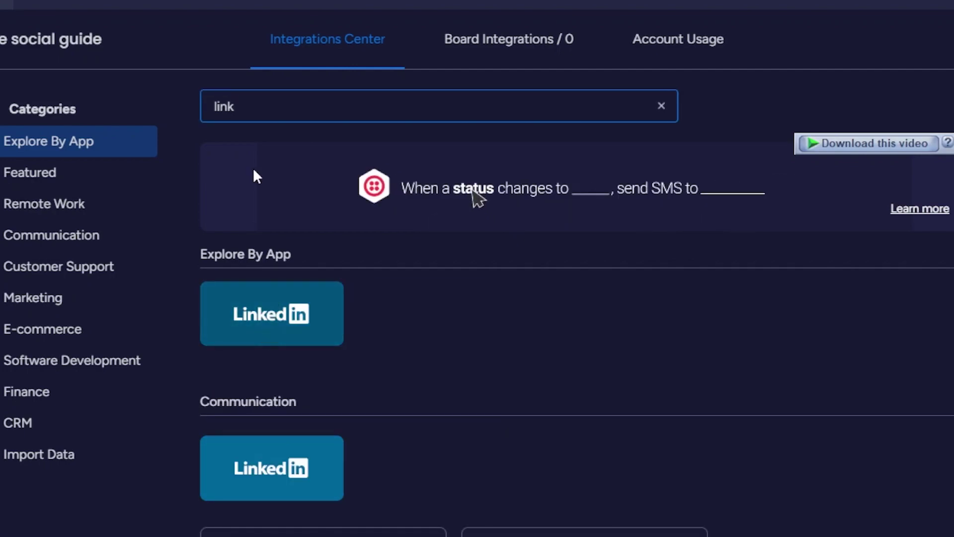
key(BackSpace)
key(BackSpace)
key(BackSpace)
key(BackSpace)
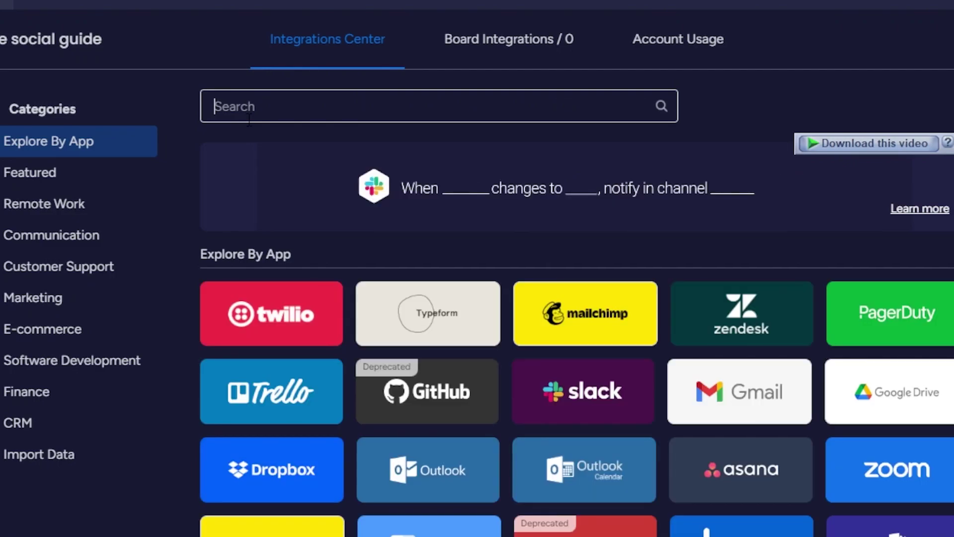
text(in)
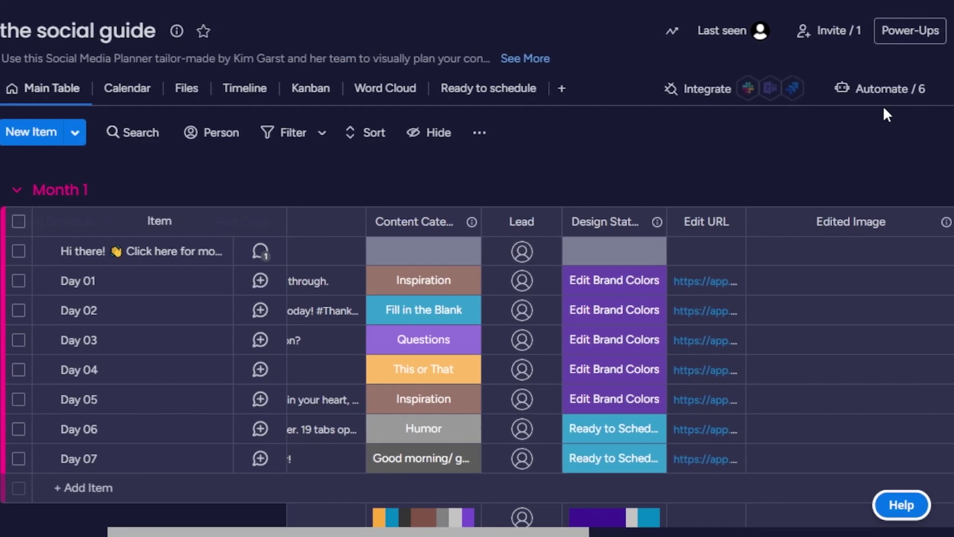
Step: View the board's automations, the Inbox and the account options, and return to the social guide board
click(876, 92)
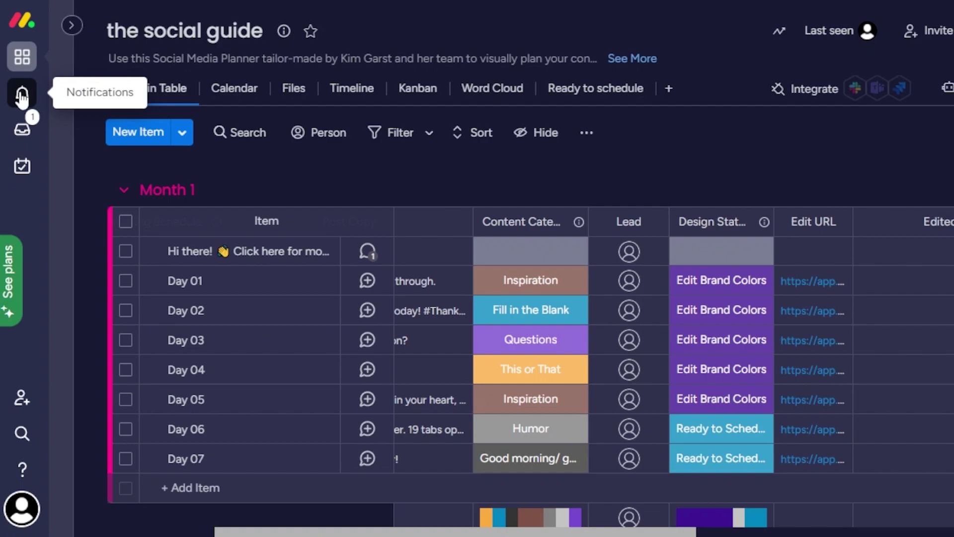
click(22, 133)
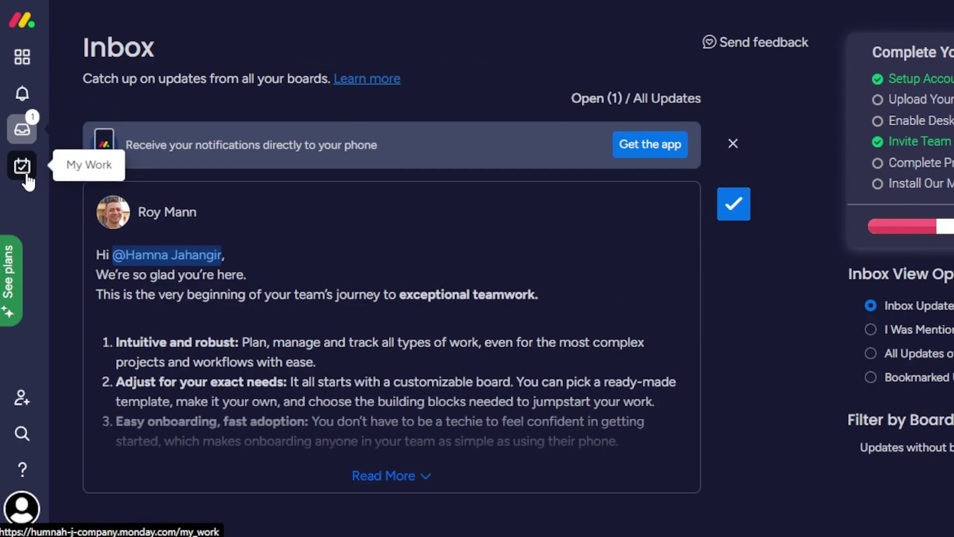
click(23, 518)
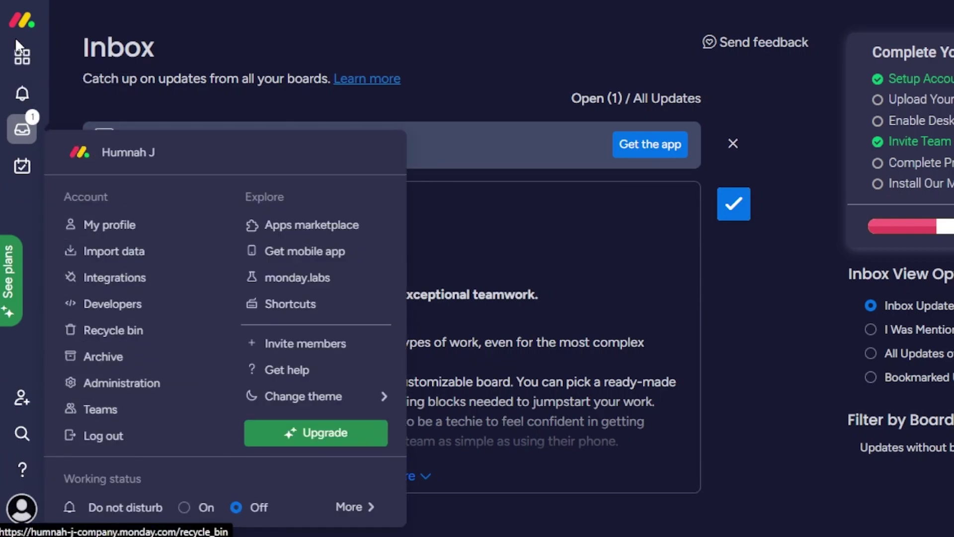
click(22, 58)
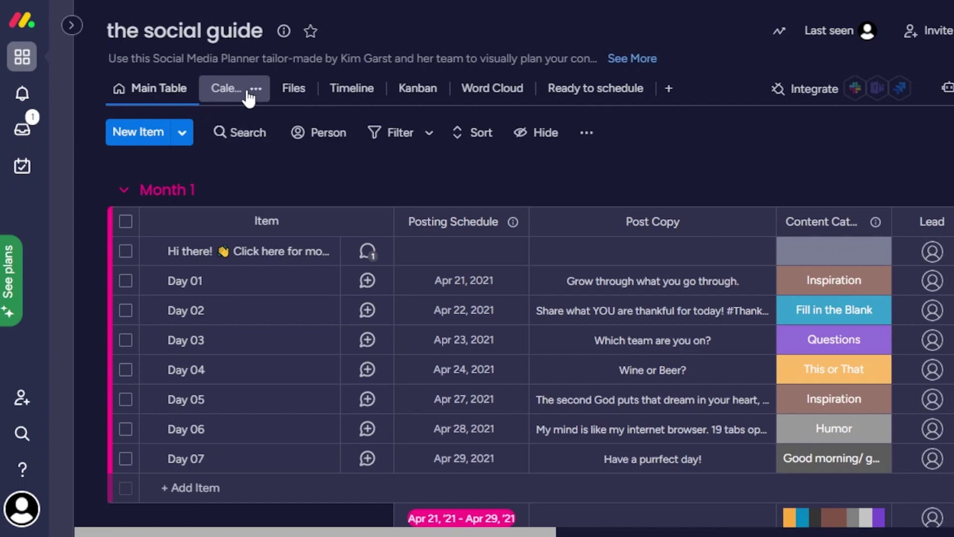
Step: Create an item named "post 101" on February 9, 2023 in the Calendar view and return to the Main Table
click(216, 104)
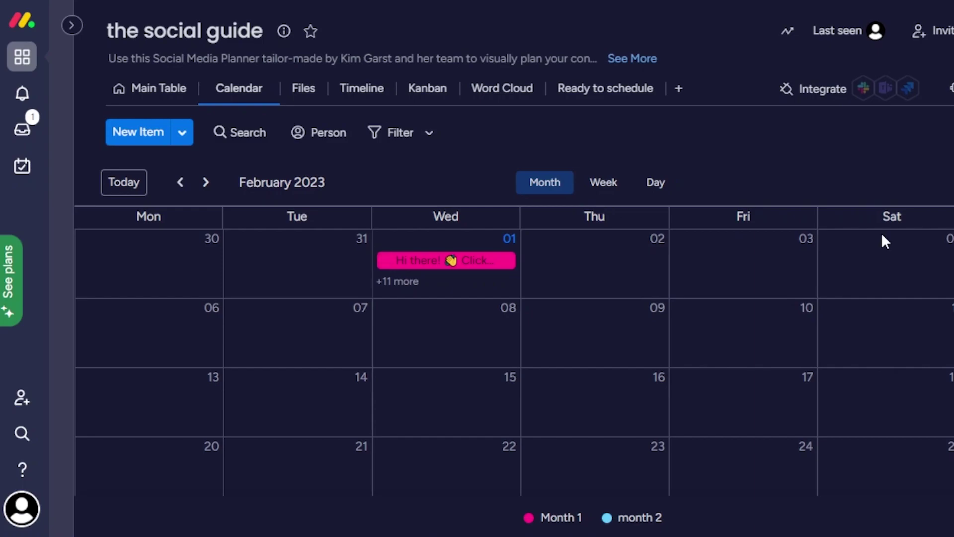
scroll(514, 348, down, 2)
scroll(515, 347, up, 2)
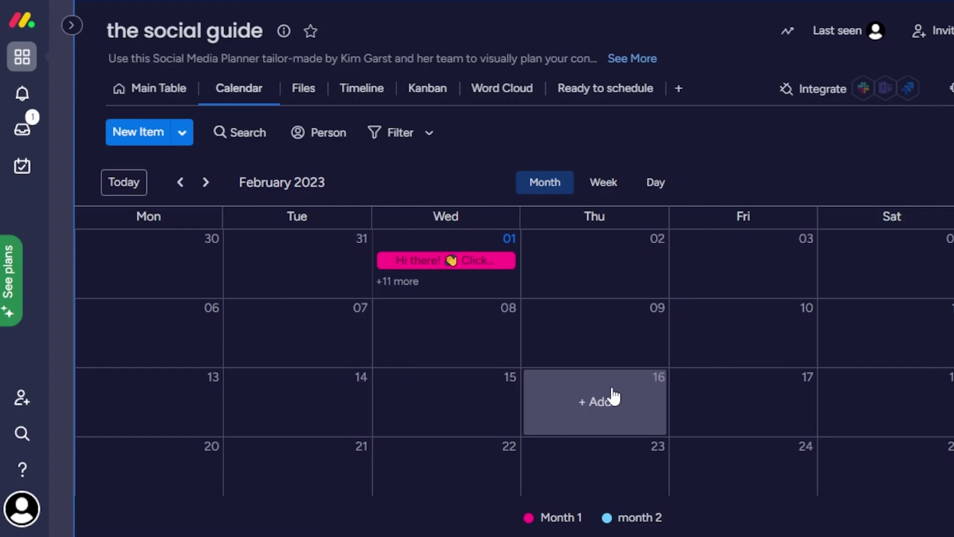
click(606, 348)
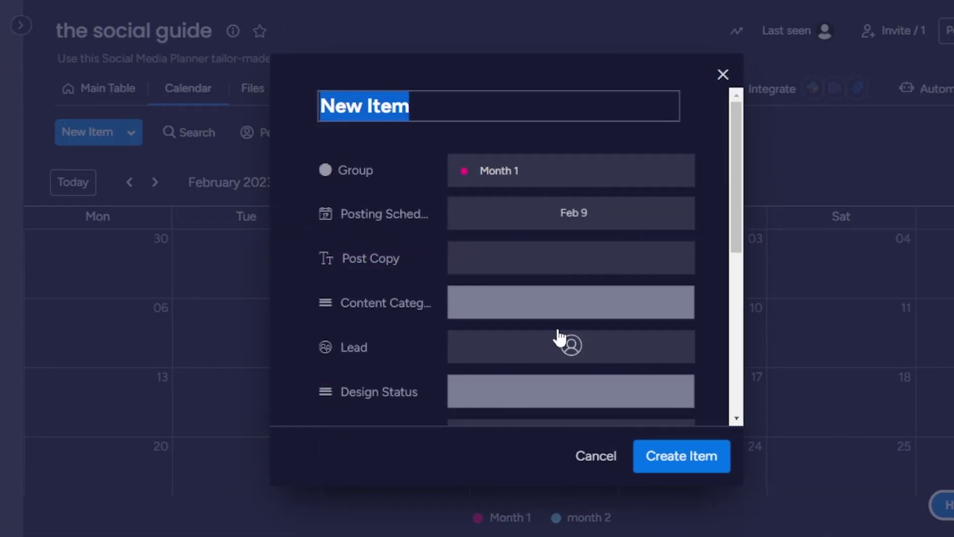
key(BackSpace)
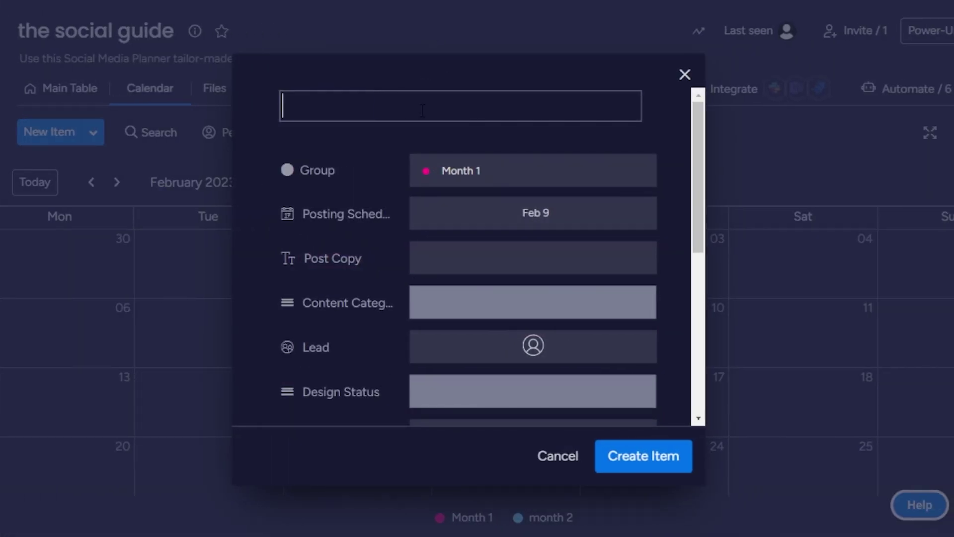
text(post 101)
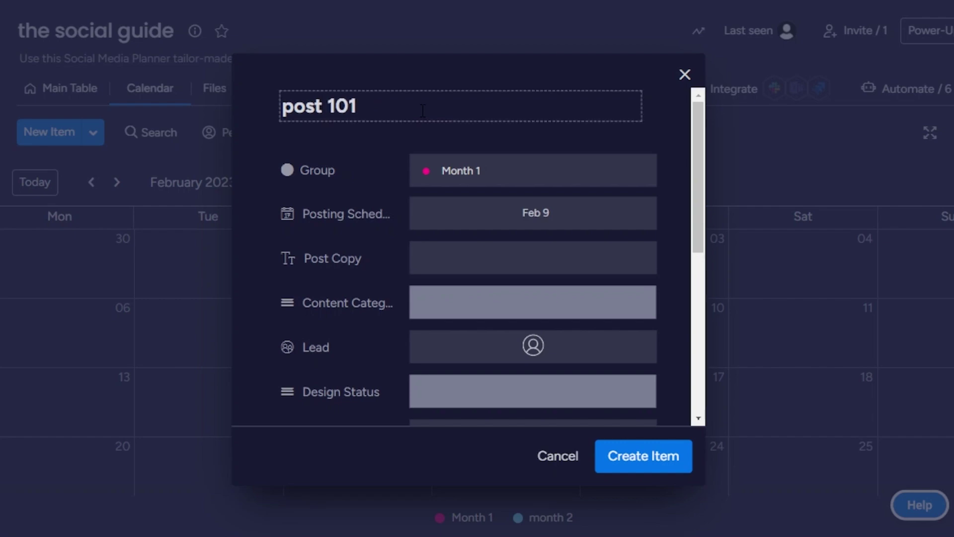
click(639, 459)
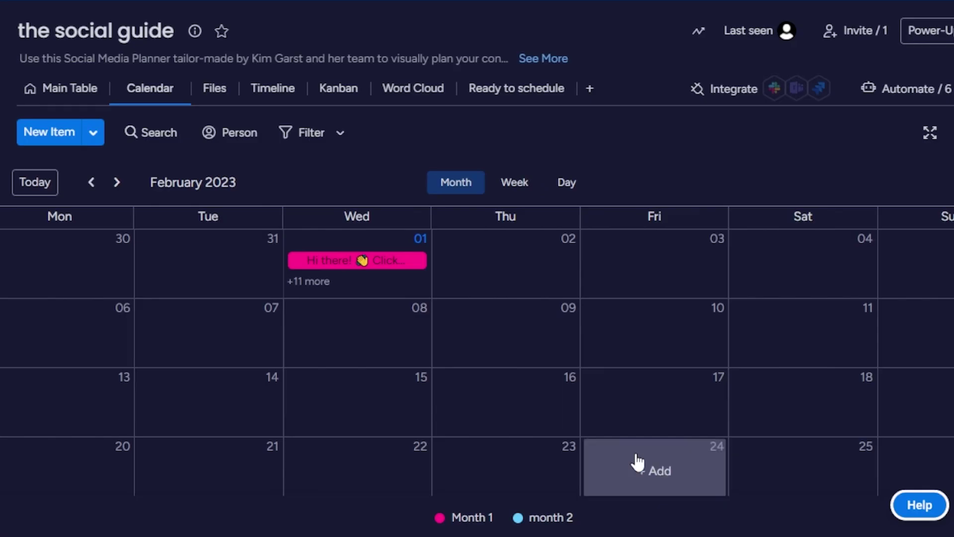
click(78, 92)
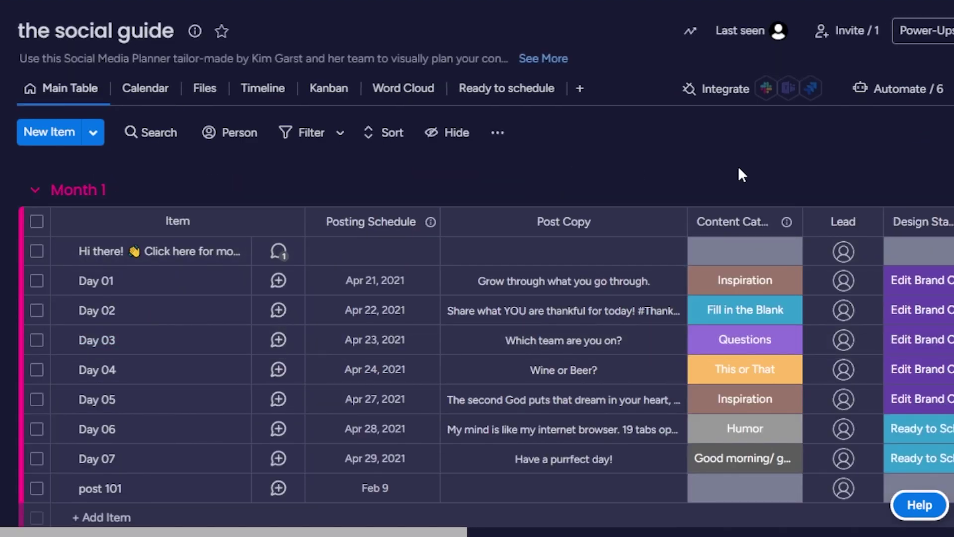